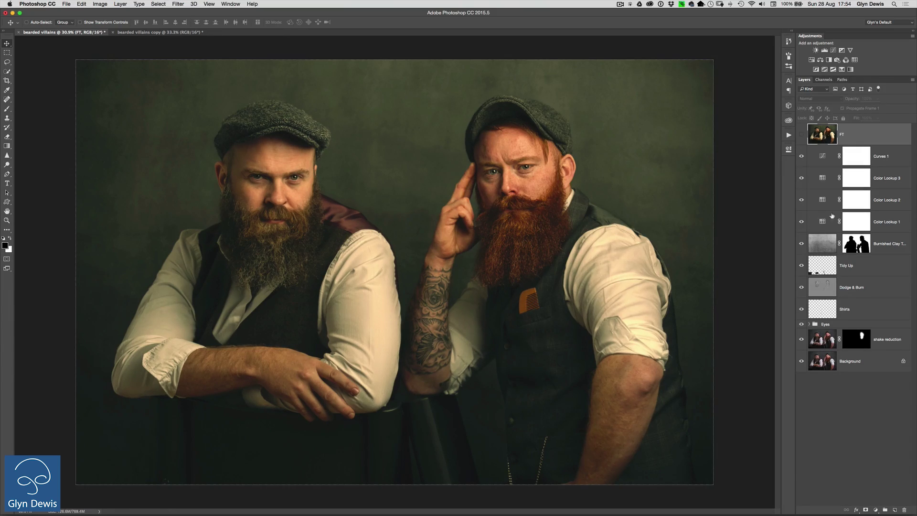
Step: Delete the FT, Curves 1 and three Color Lookup layers above the Burnished Clay Texture layer
shift+click(819, 222)
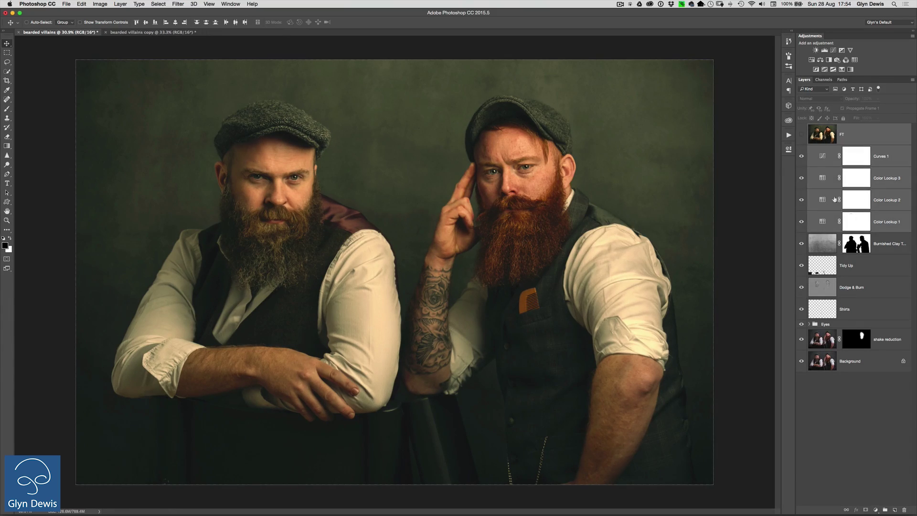
key(Delete)
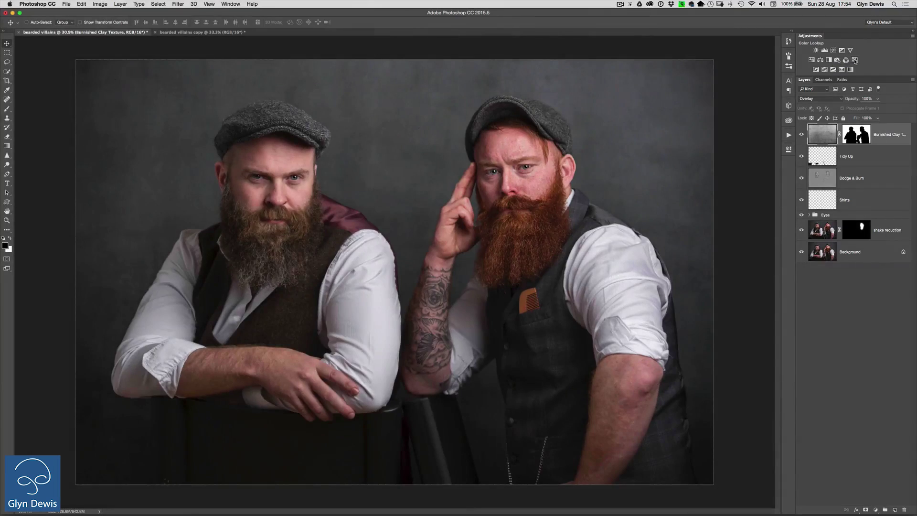
Step: Add a Color Lookup adjustment layer above the texture layer using the Crisp_Winter.look 3D LUT
click(855, 61)
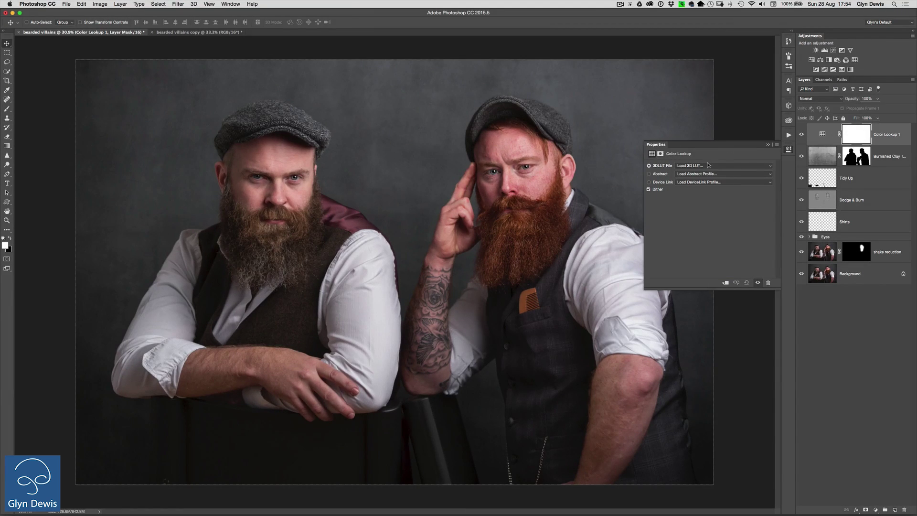
click(756, 166)
click(756, 165)
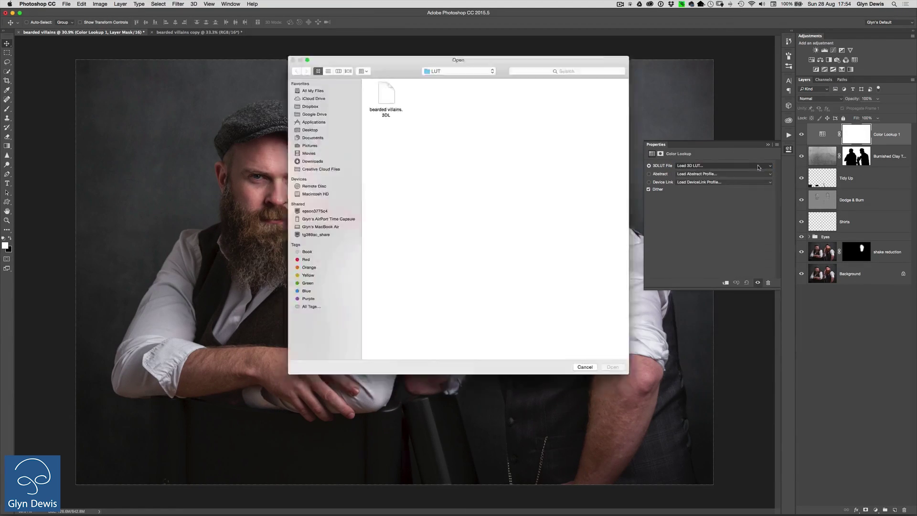
click(586, 368)
click(720, 167)
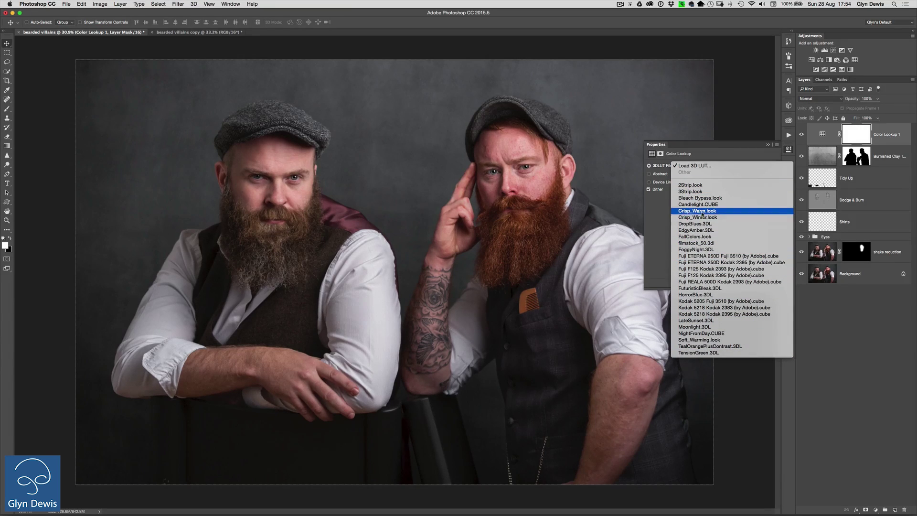
click(701, 217)
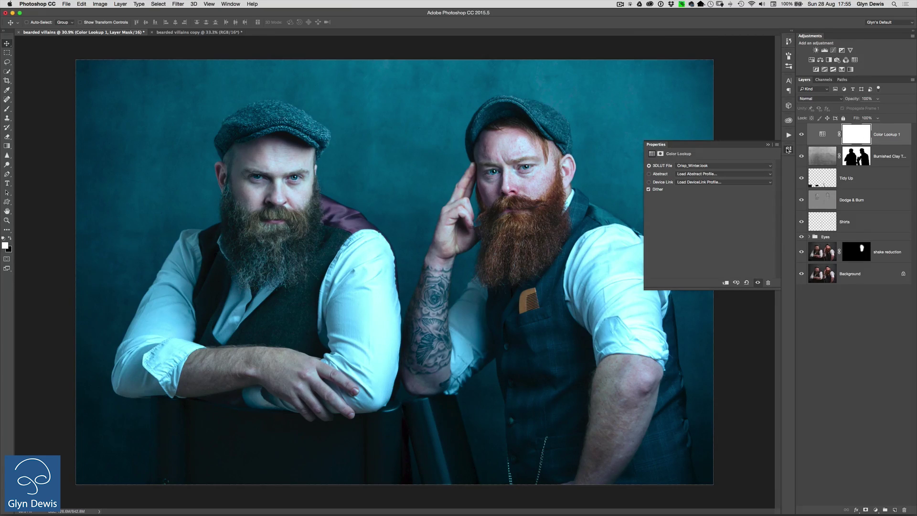
Step: Try the Color Lookup layer at 40% opacity in Soft Light mode and delete the layer
click(787, 150)
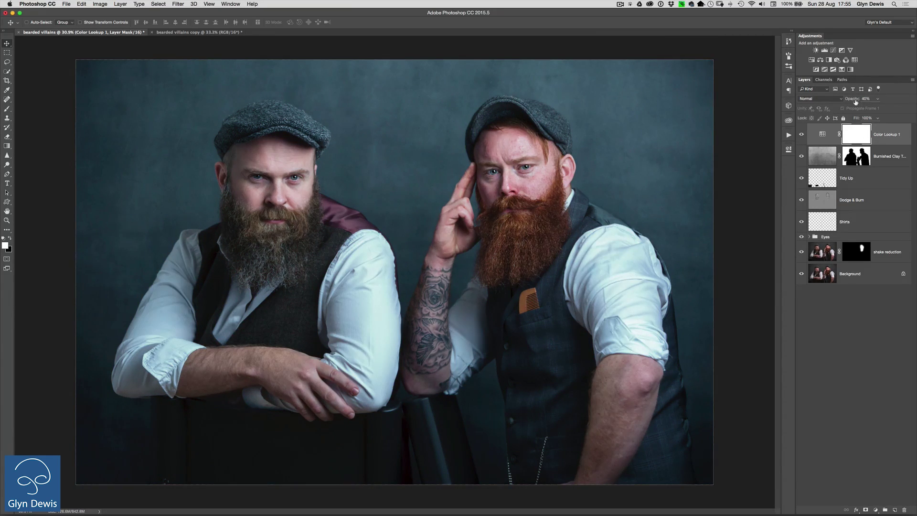
click(817, 99)
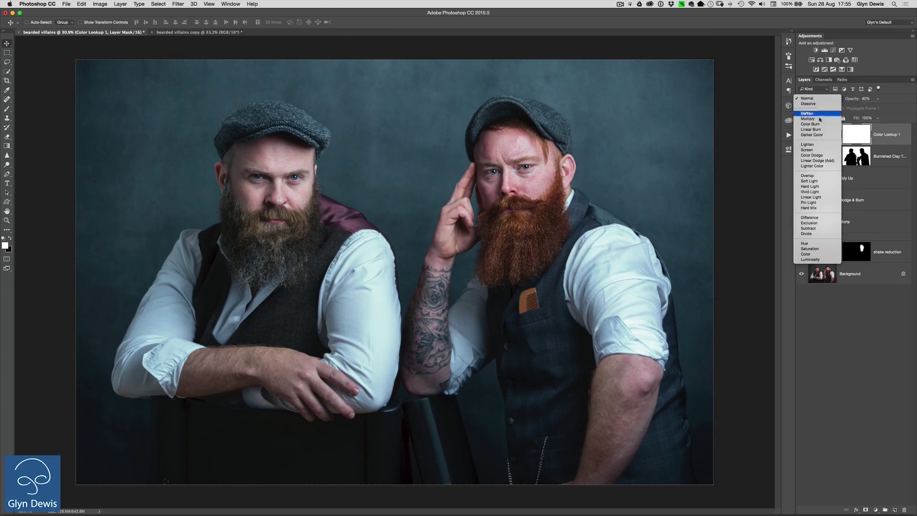
click(821, 182)
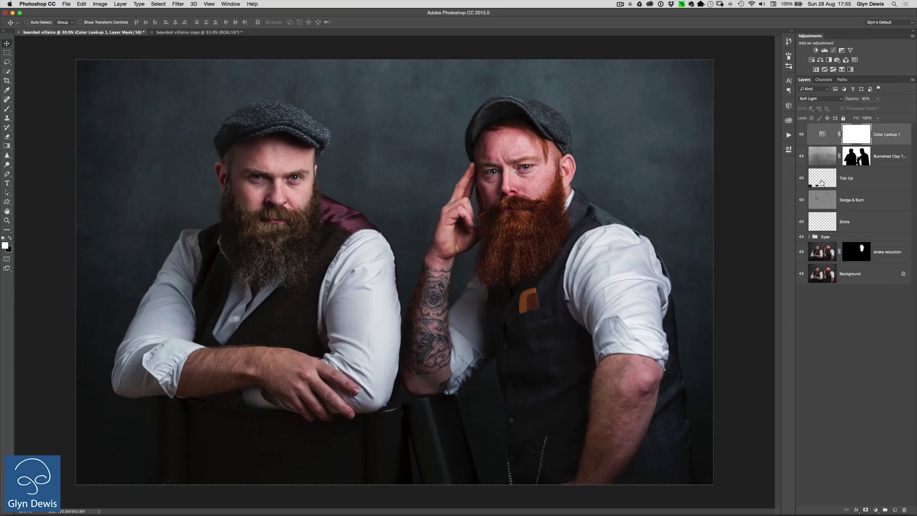
key(Delete)
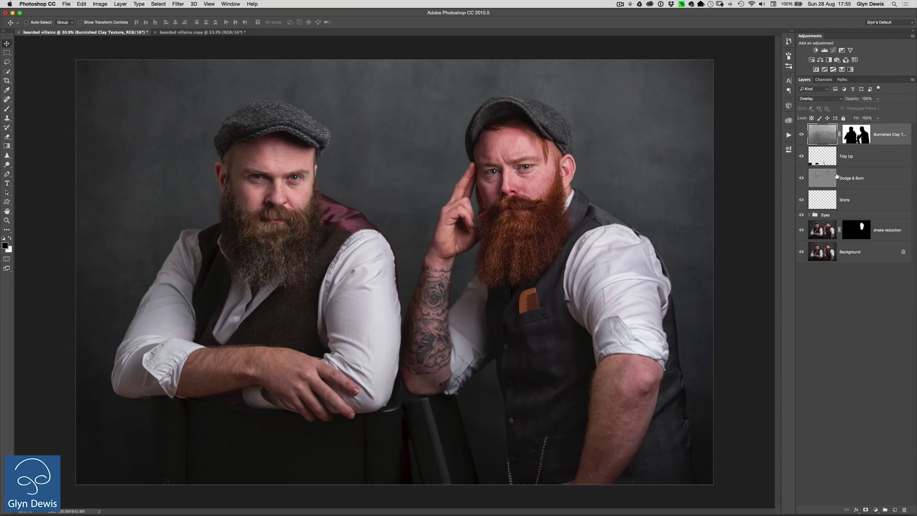
Step: Close the existing bearded villains copy document and duplicate the bearded villains image as bearded villains copy
click(154, 33)
click(427, 169)
click(100, 4)
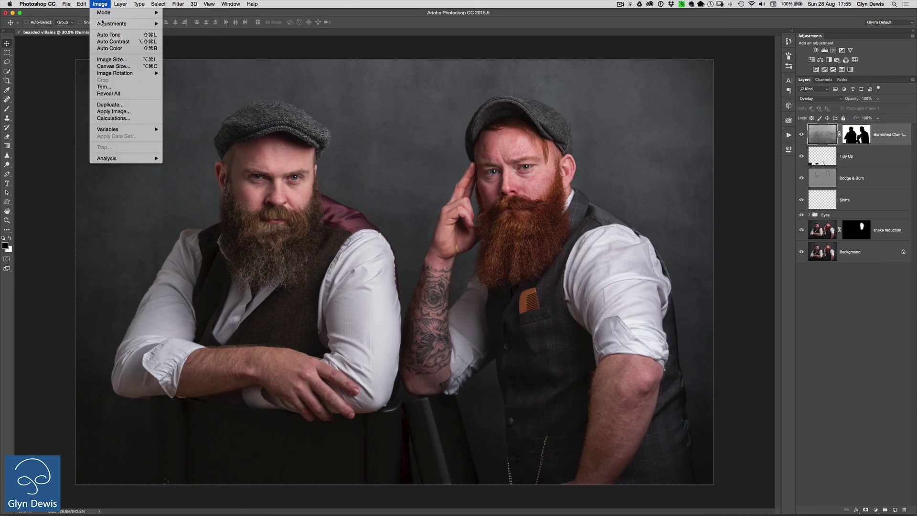
click(113, 105)
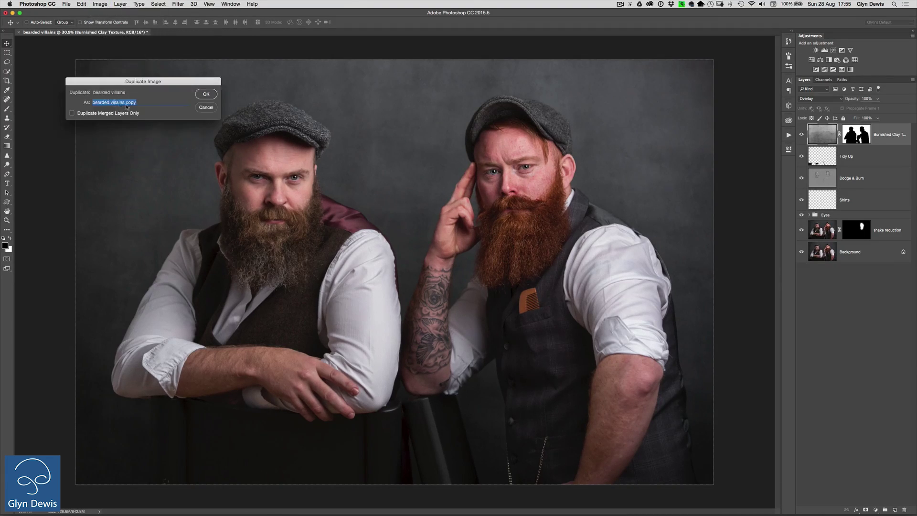
click(211, 95)
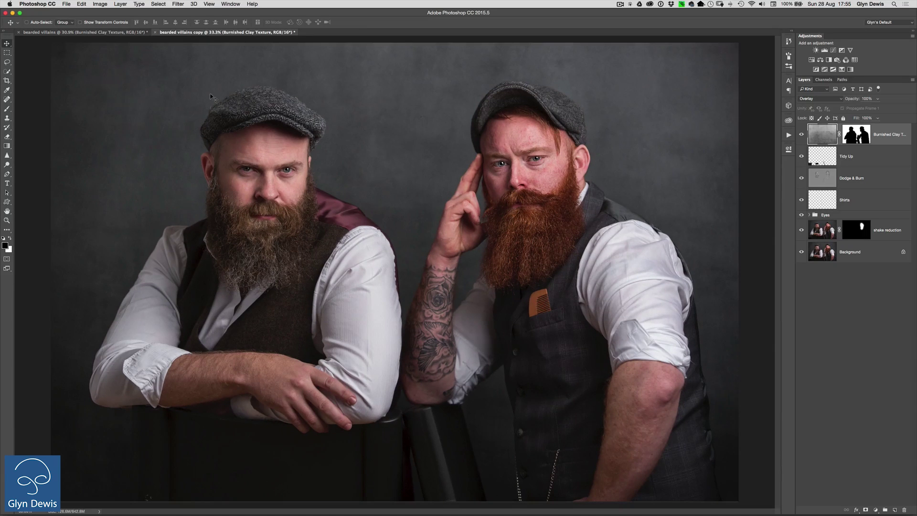
Step: Flatten all layers of the bearded villains copy document into a single background
click(129, 34)
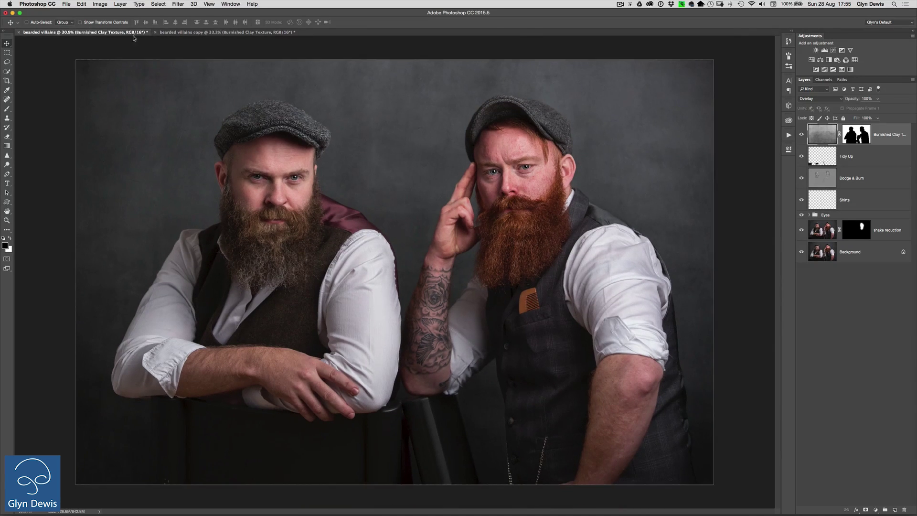
click(210, 32)
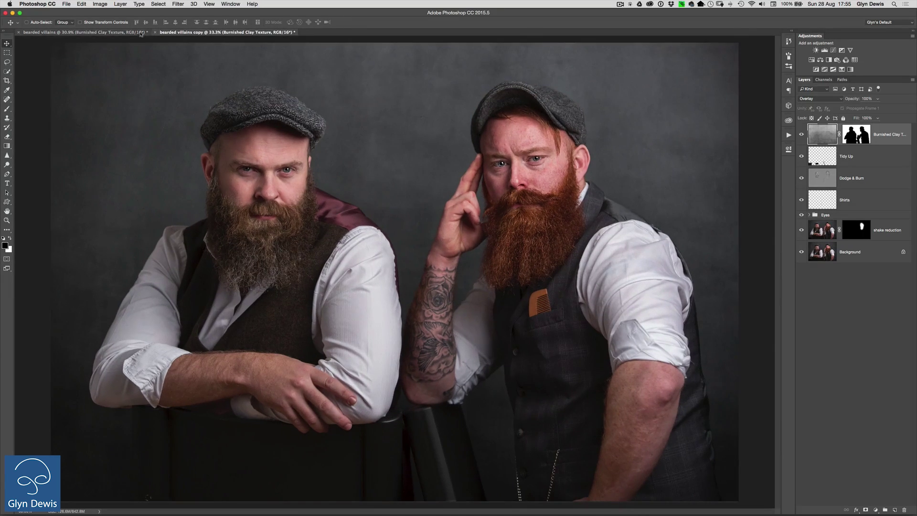
click(133, 33)
click(210, 32)
click(912, 80)
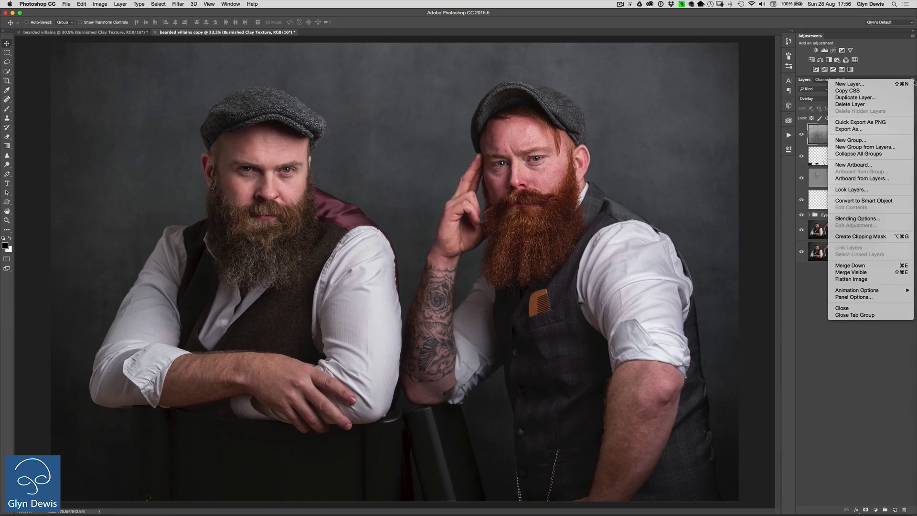
click(869, 280)
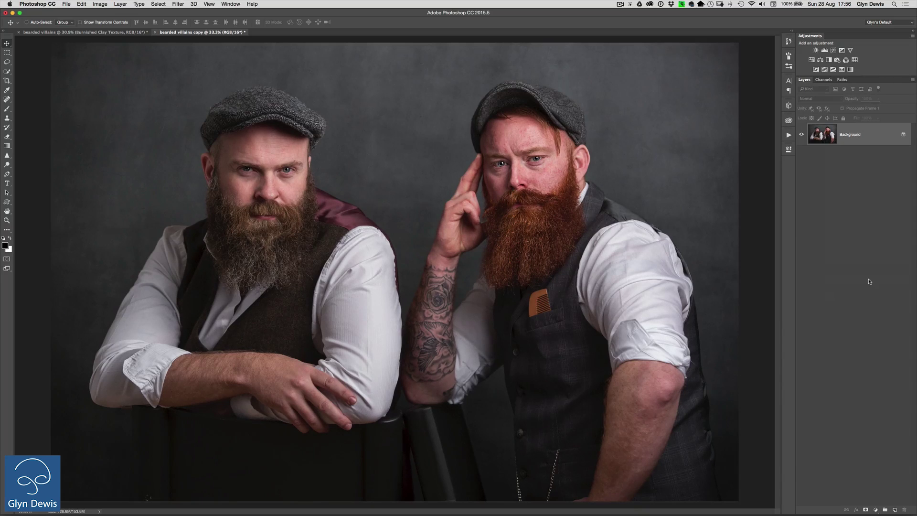
Step: Add a Color Lookup adjustment layer with the TensionGreen.3DL LUT at 40% opacity
click(854, 60)
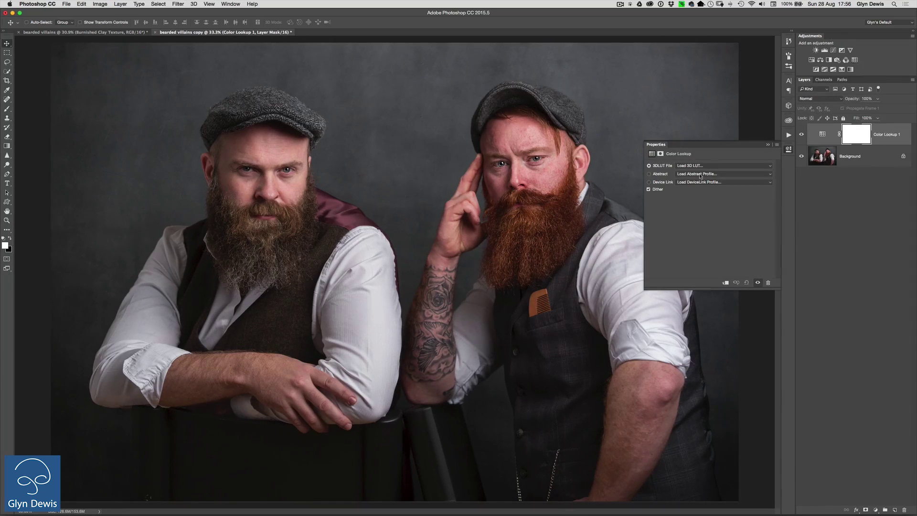
click(714, 167)
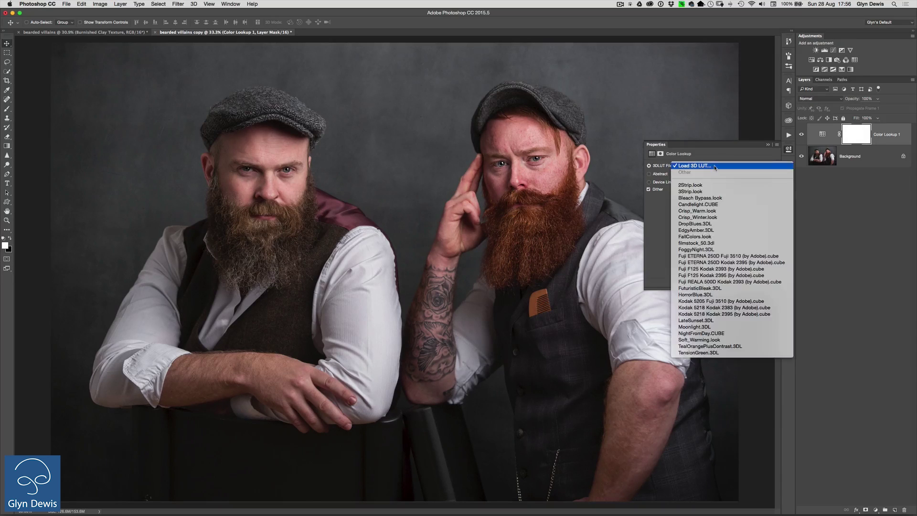
click(723, 353)
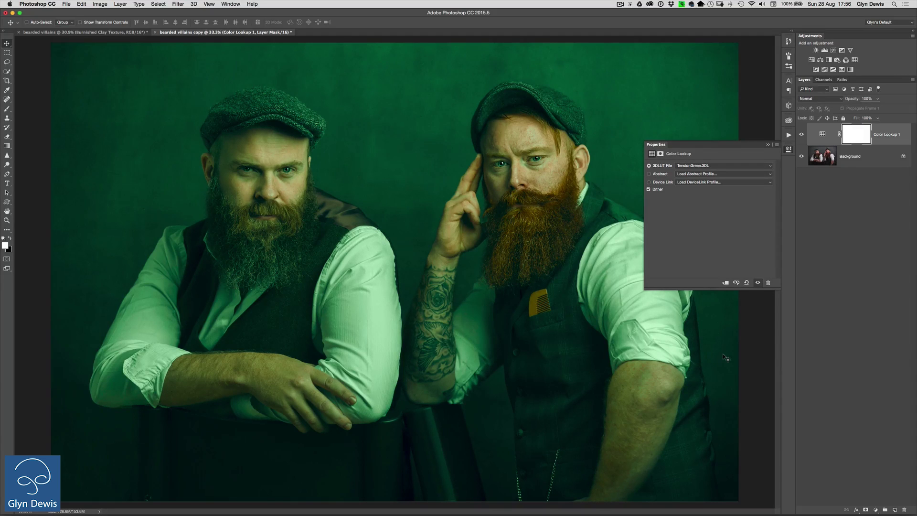
key(4)
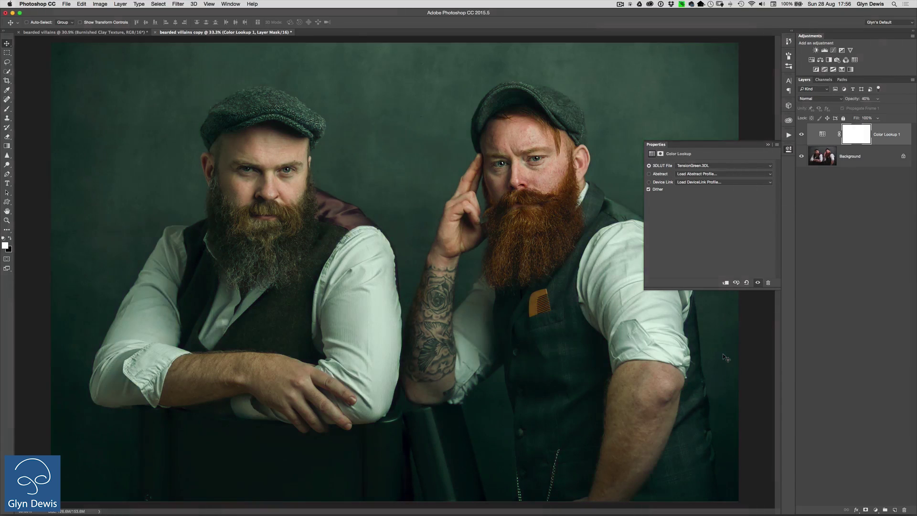
Step: Add a second Color Lookup adjustment layer with the EdgyAmber.3DL LUT at 15% opacity
click(855, 59)
click(702, 165)
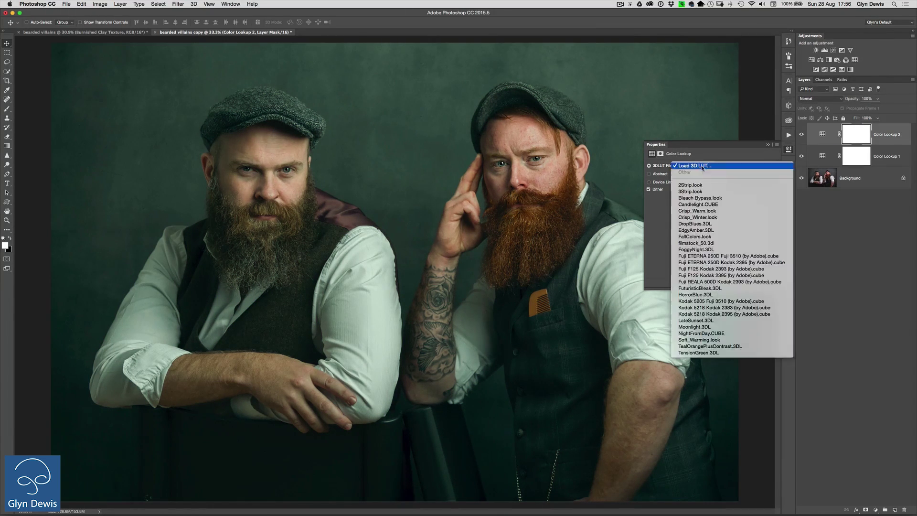
click(708, 230)
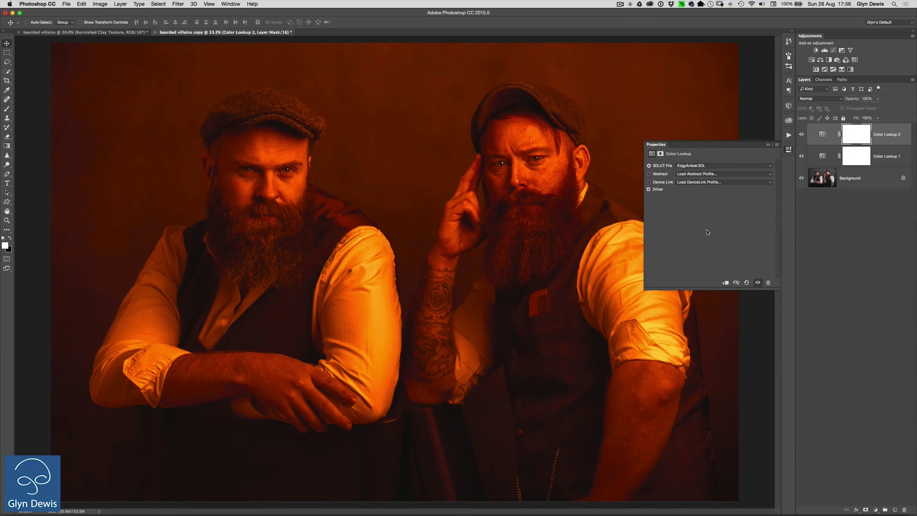
key(1)
key(5)
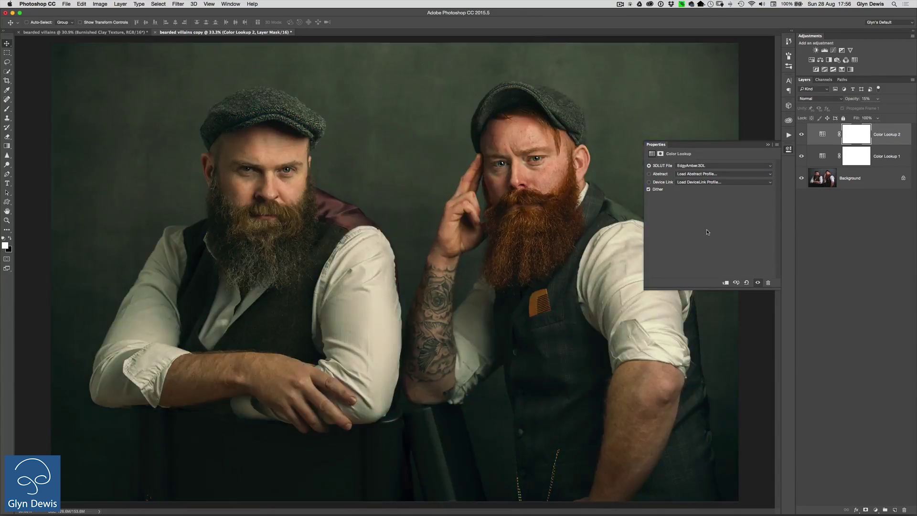
Step: Add a third Color Lookup adjustment layer with the Crisp_Warm.look LUT at 40% opacity
click(855, 60)
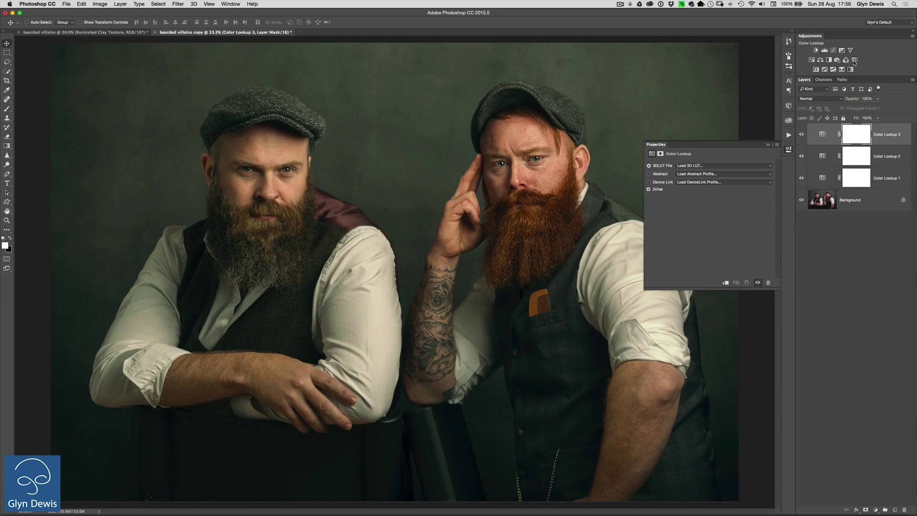
click(701, 166)
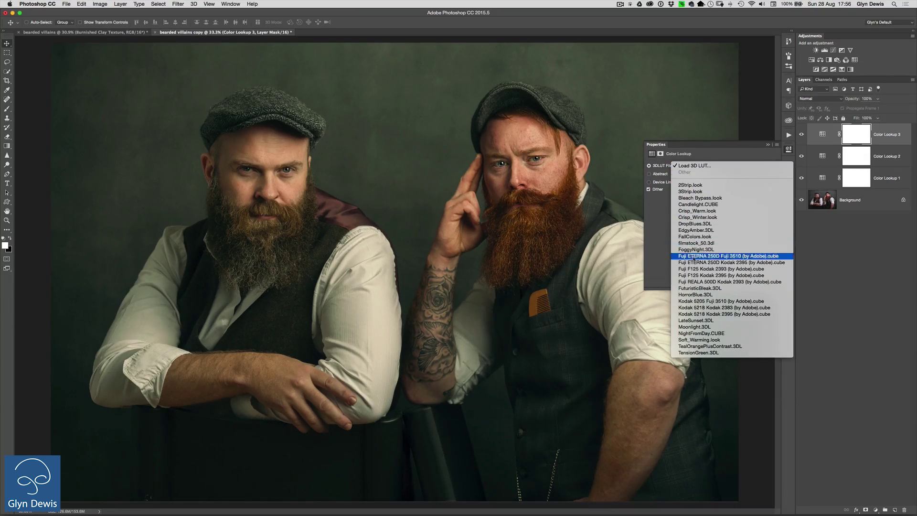
click(692, 210)
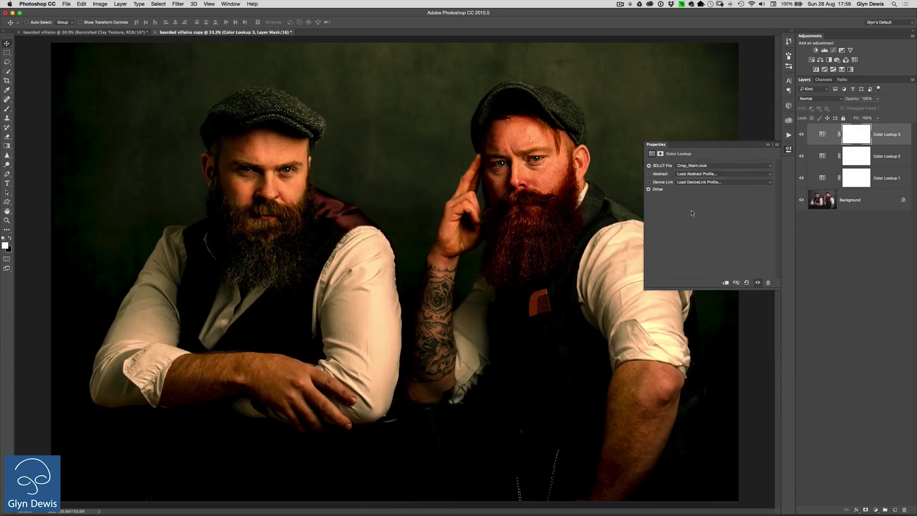
key(4)
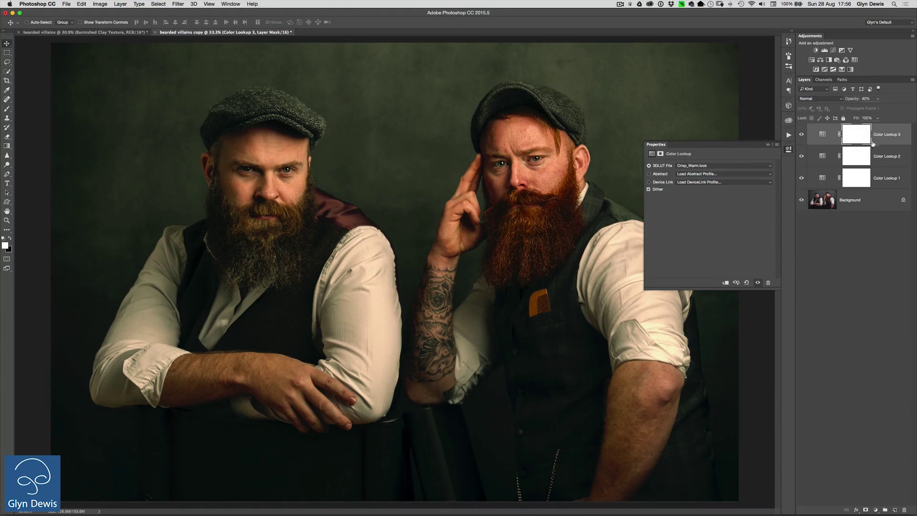
Step: Add a Curves adjustment layer, slightly raising the RGB black point and lowering the Blue channel's highlight endpoint
click(833, 51)
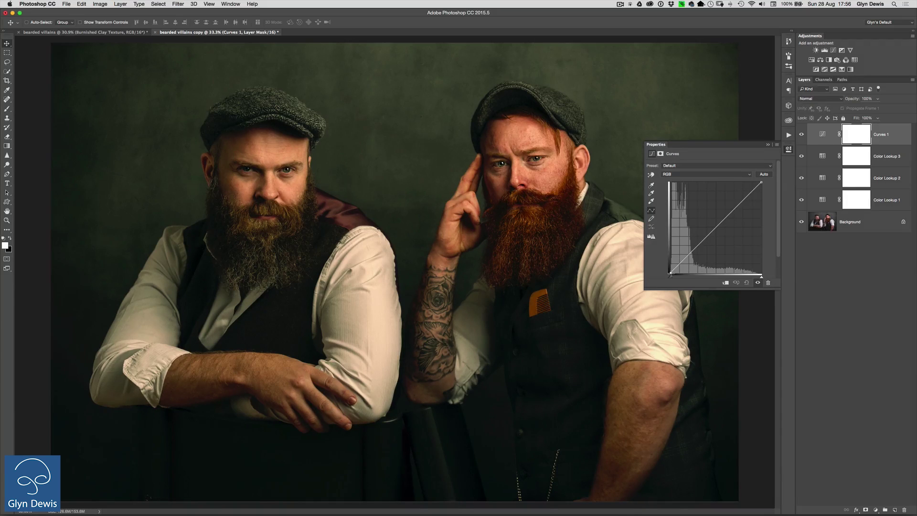
drag(670, 273, 669, 268)
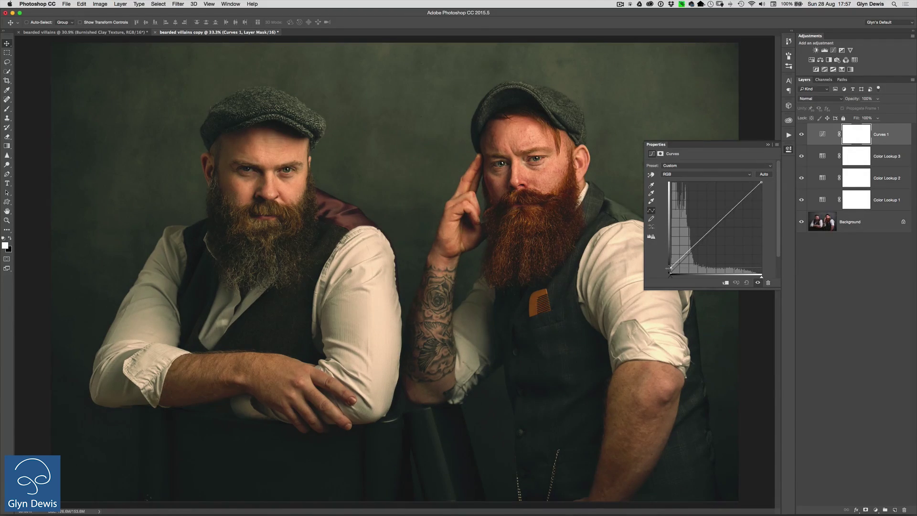
click(676, 175)
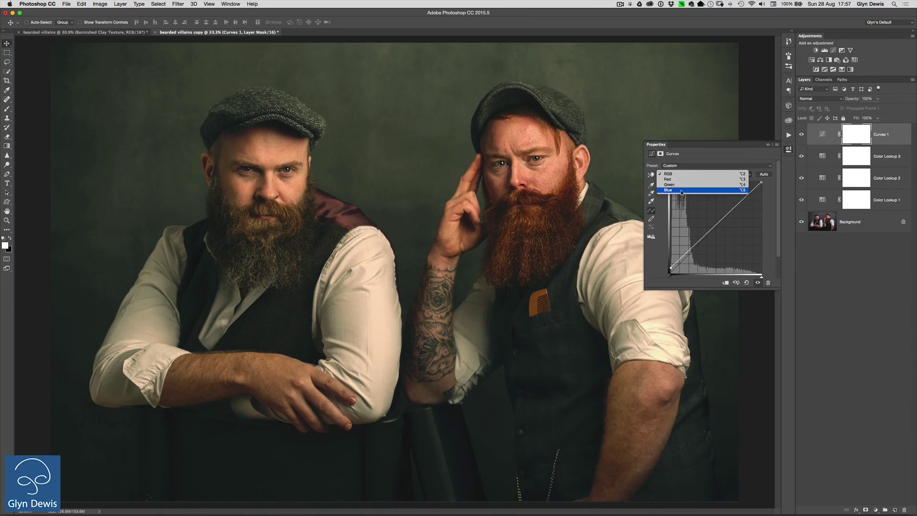
click(681, 191)
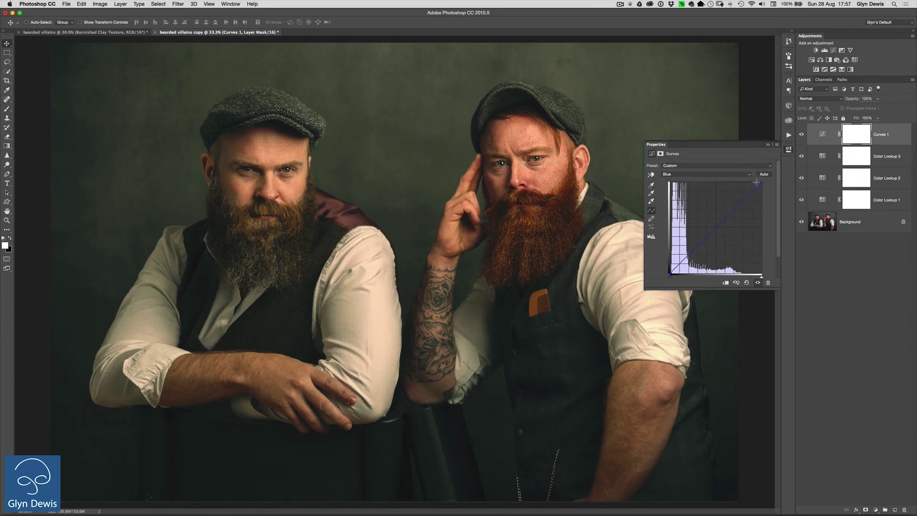
drag(763, 185, 763, 193)
click(827, 262)
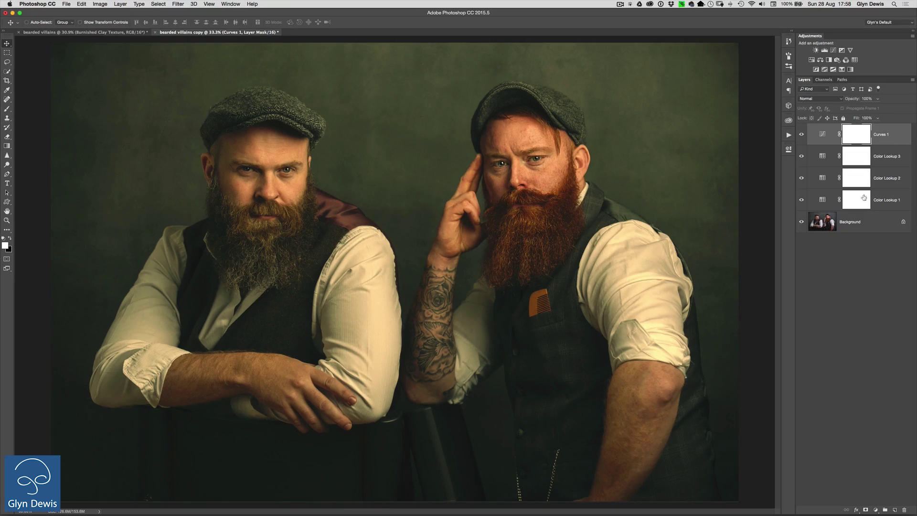
Step: Start exporting the grade as Color Lookup Tables with High quality, 64 grid points and the 3DL format
click(66, 4)
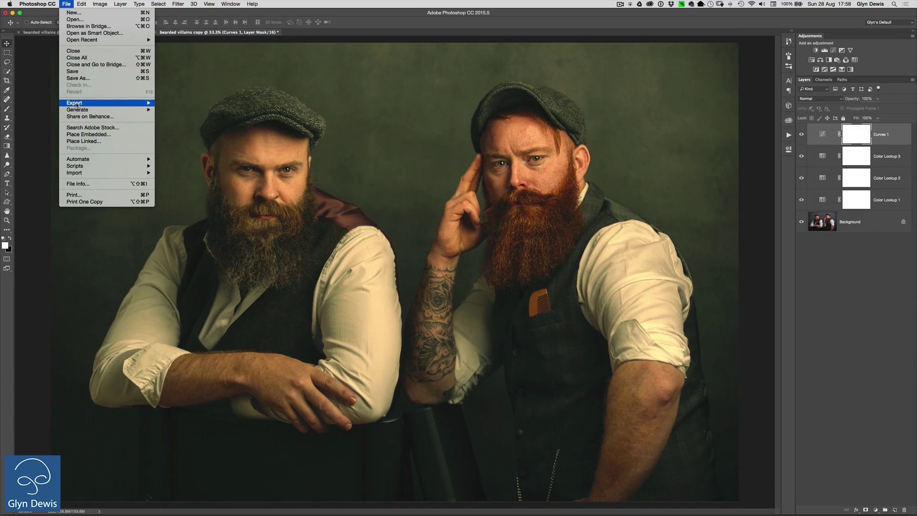
mouse_move(76, 105)
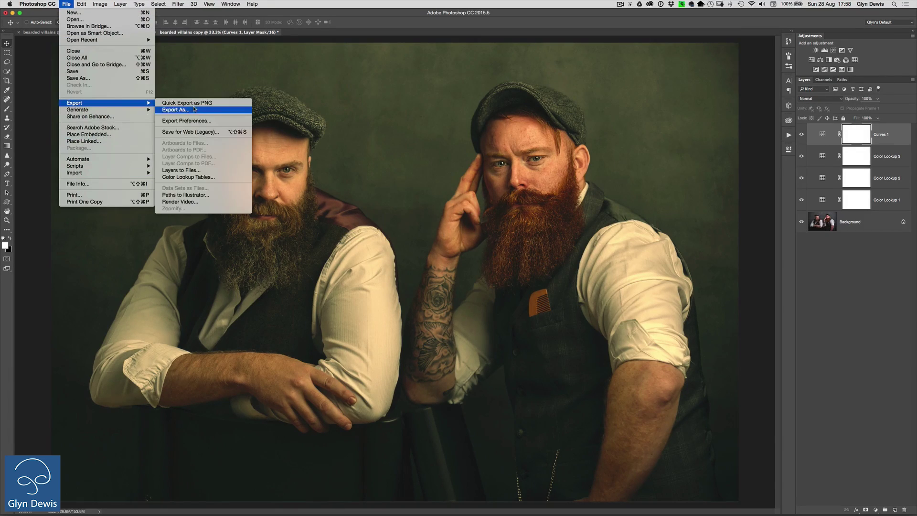
click(195, 177)
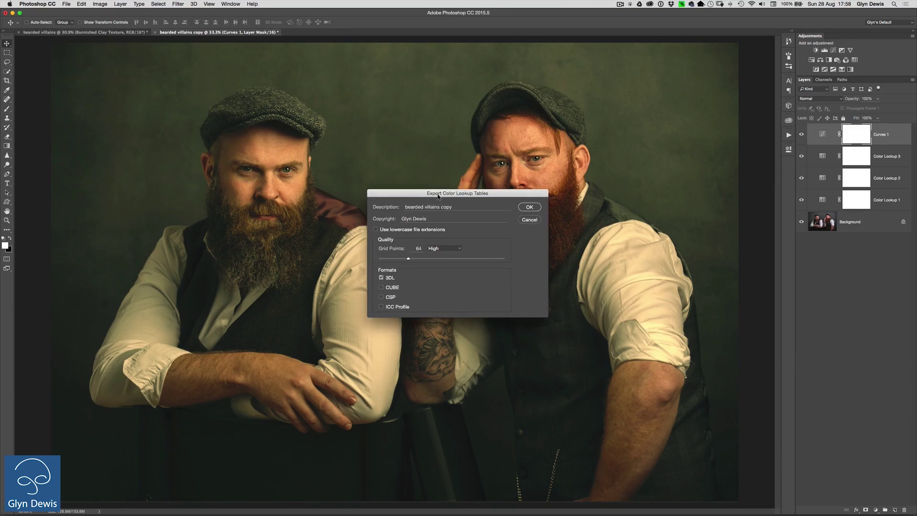
drag(419, 98, 424, 80)
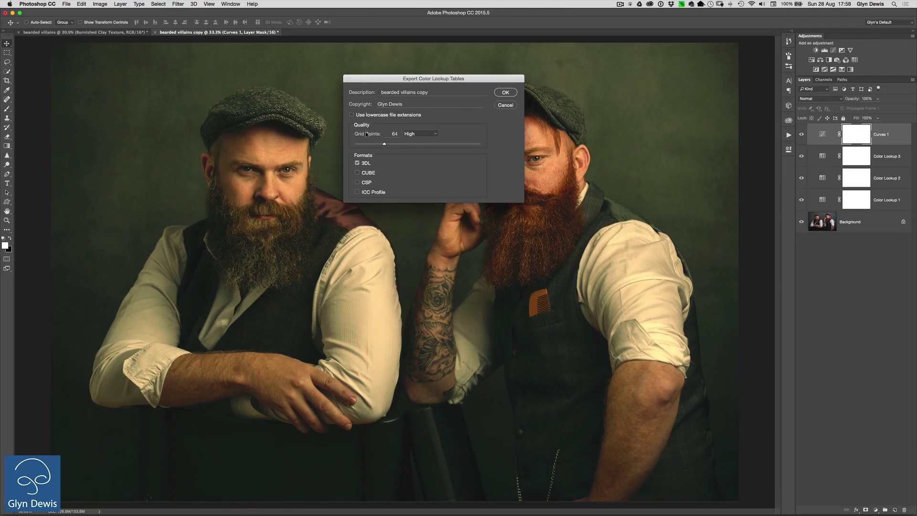
click(415, 134)
click(406, 158)
click(506, 93)
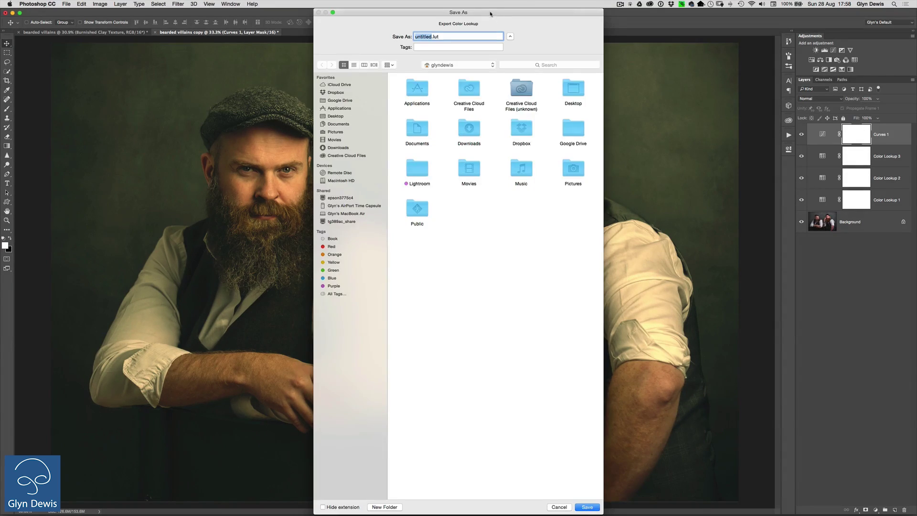
Step: Save the exported lookup table as "bearded villains" in the LUT folder on the Desktop
text(bearded villains)
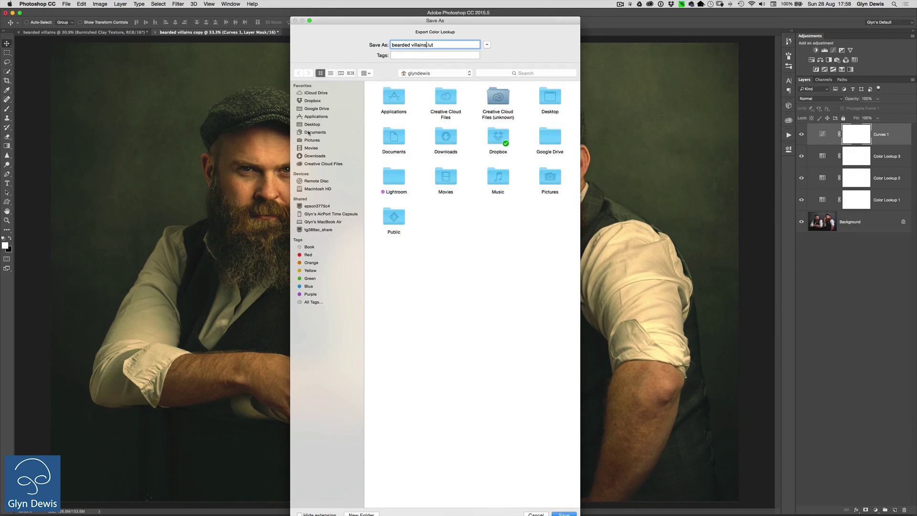
click(312, 124)
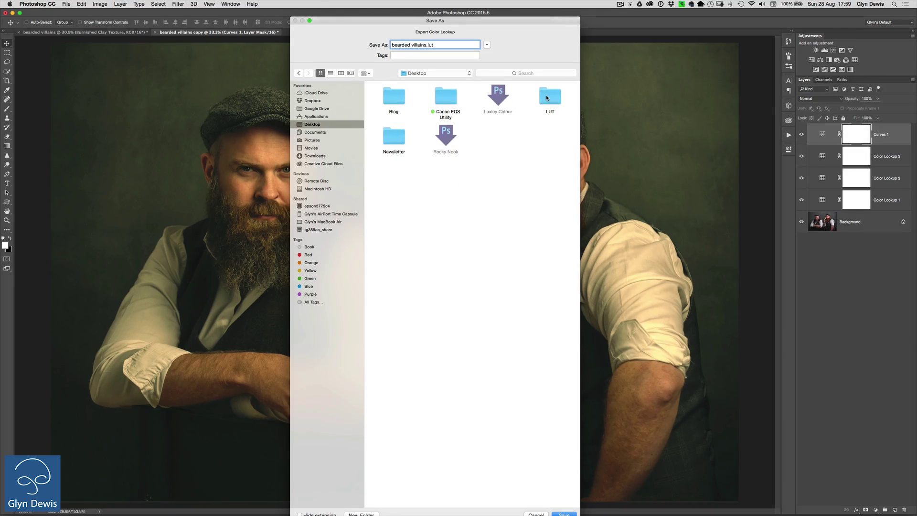
double_click(547, 97)
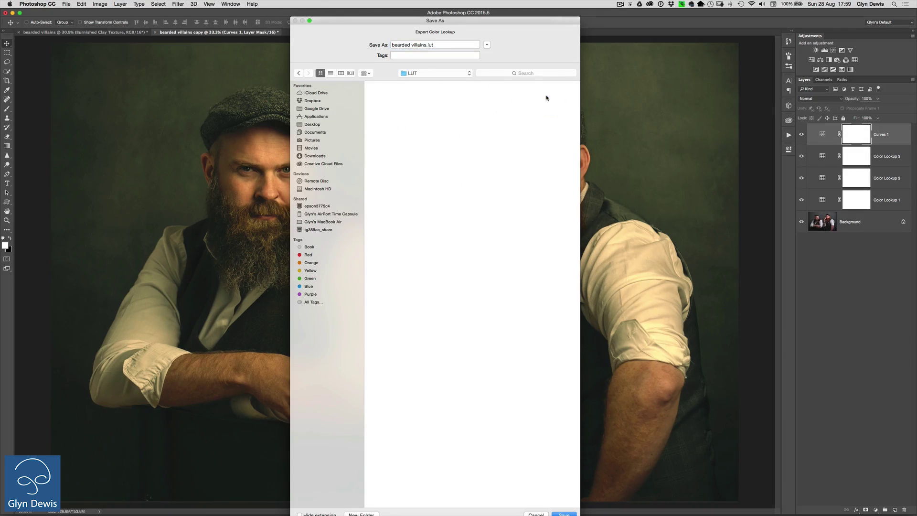
click(571, 513)
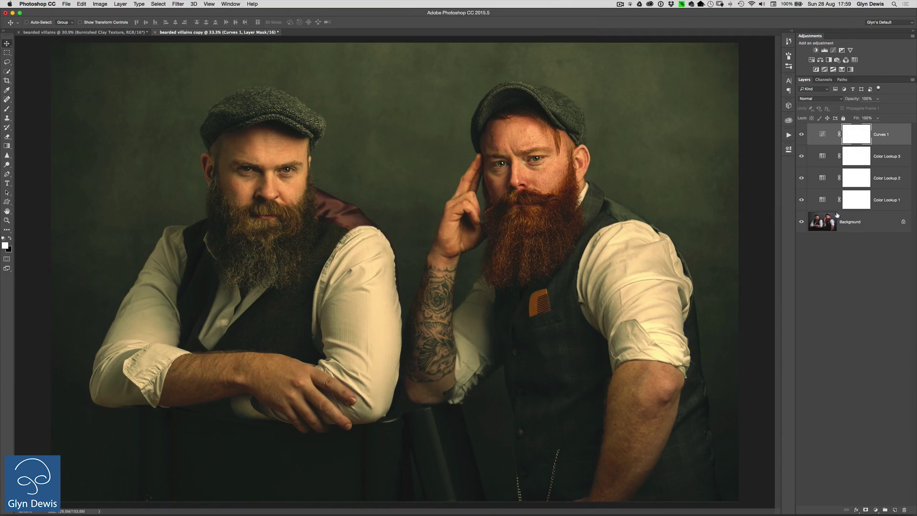
Step: Delete the Curves adjustment layer and all three Color Lookup adjustment layers
shift+click(821, 200)
key(Delete)
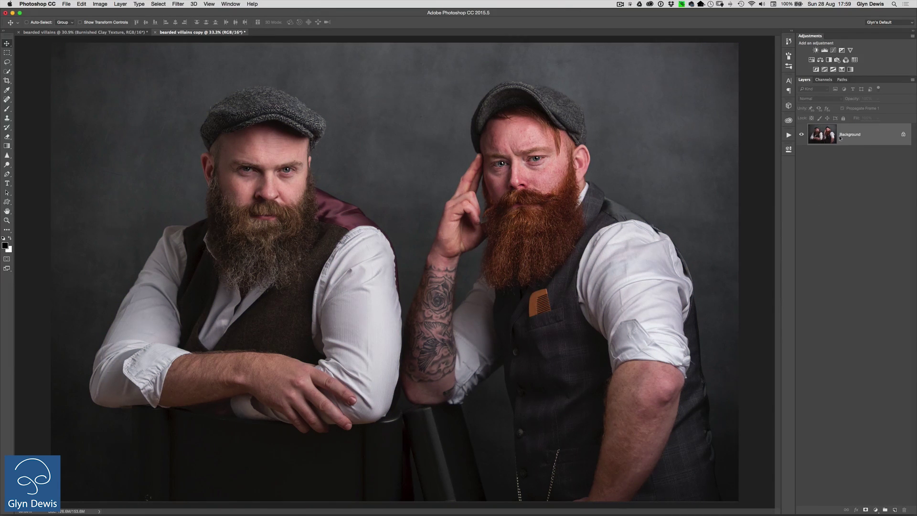
Step: Add a Color Lookup adjustment layer and load bearded villains.3DL from the LUT folder as its 3D LUT
click(853, 61)
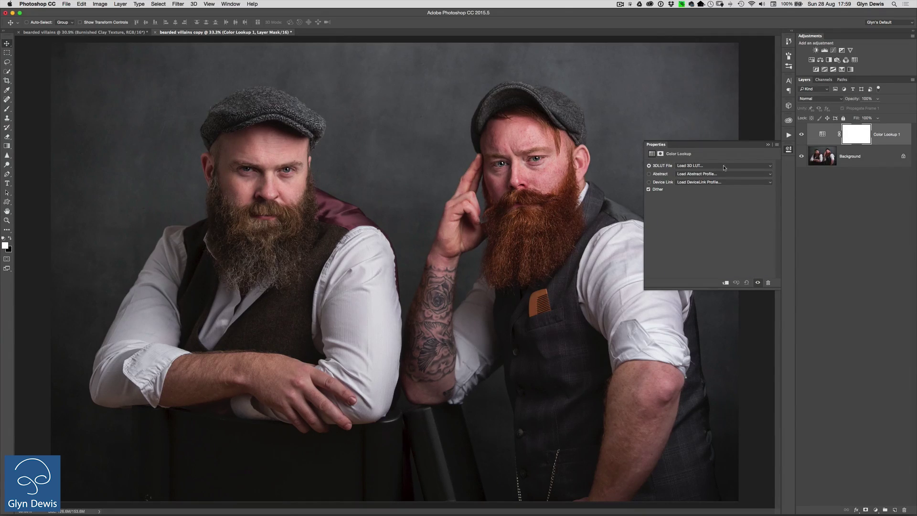
click(685, 166)
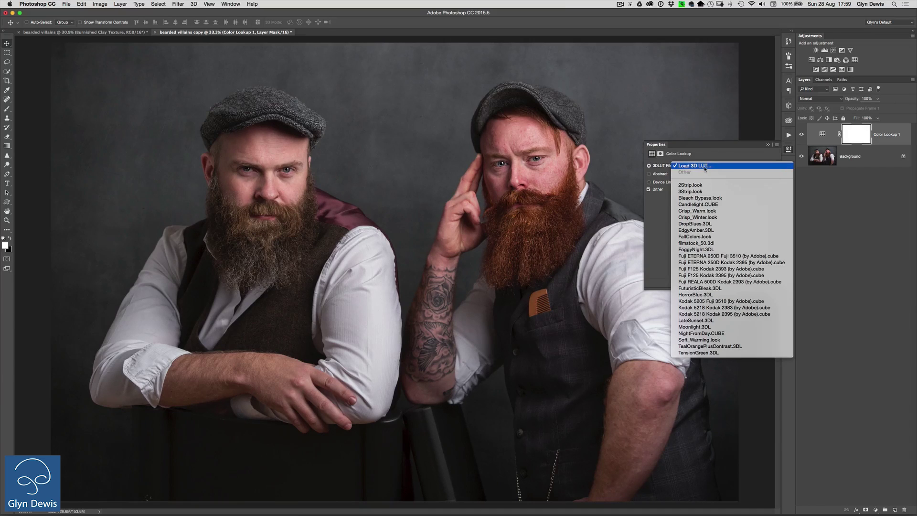
click(707, 167)
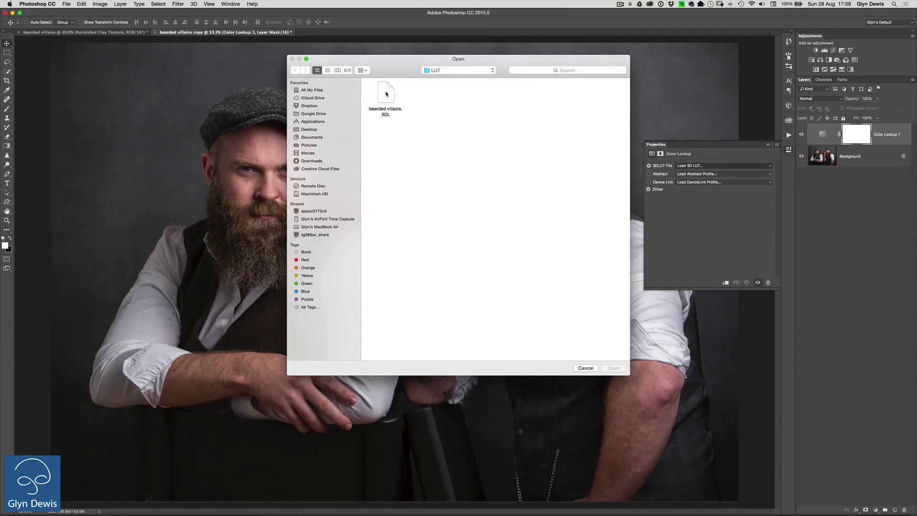
click(386, 95)
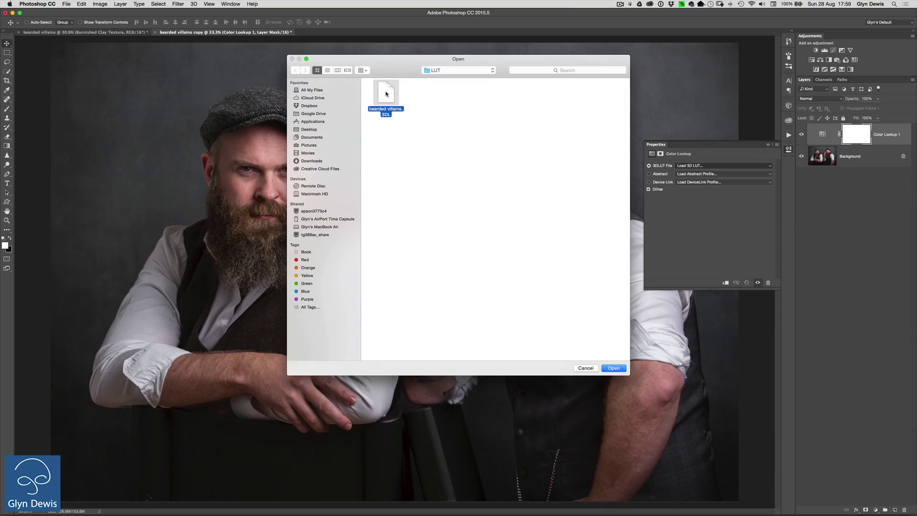
click(614, 368)
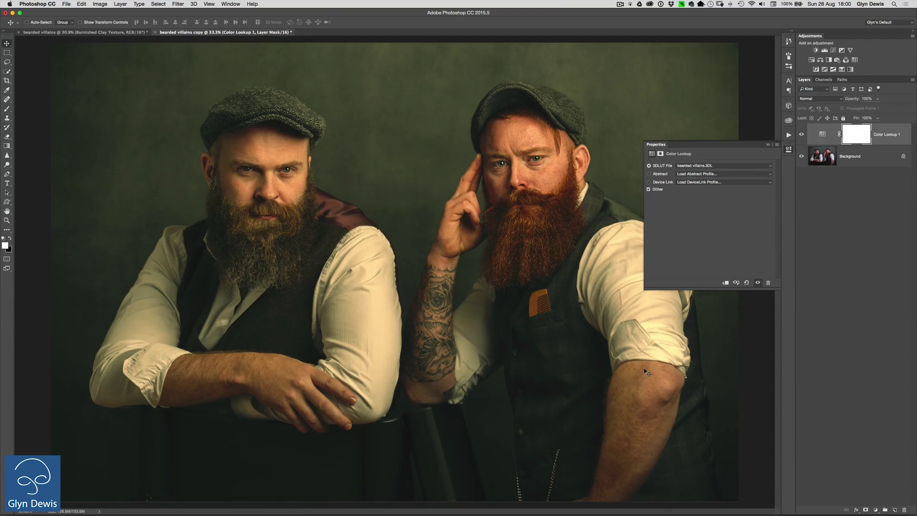
Step: Delete the Color Lookup adjustment layer and unlock the Background layer
key(Delete)
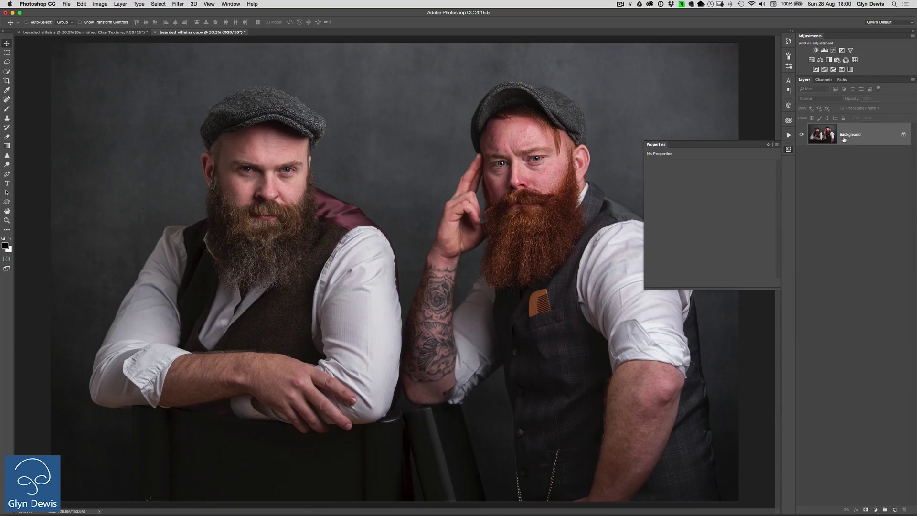
click(788, 149)
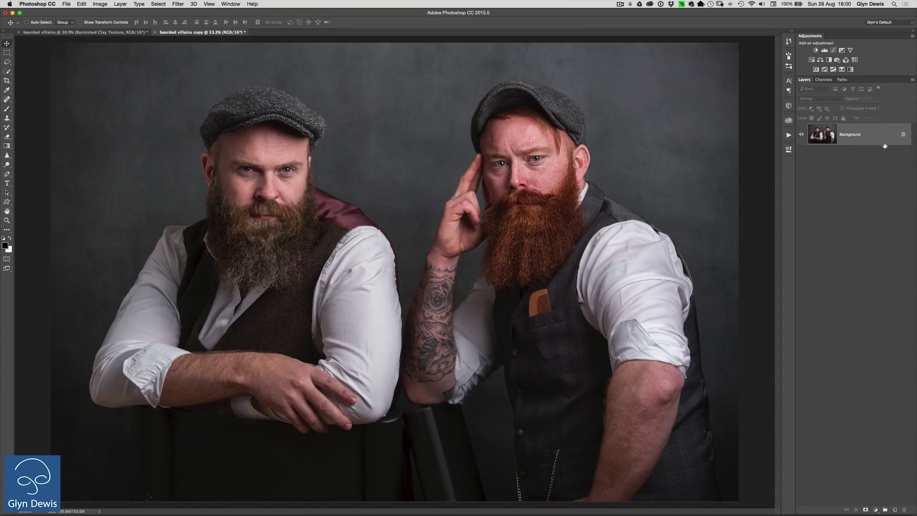
click(904, 136)
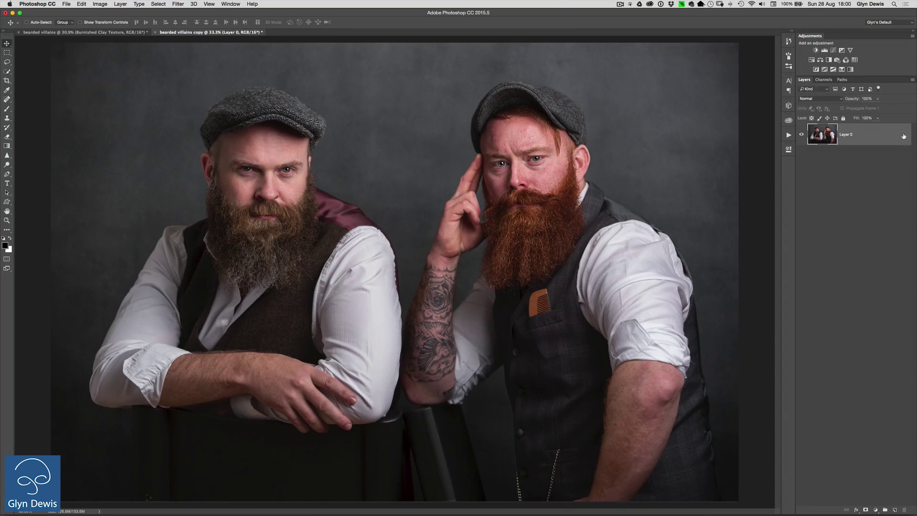
Step: Add a Color Lookup adjustment layer with the Crisp_Winter.look LUT above Layer 0
click(854, 60)
click(706, 165)
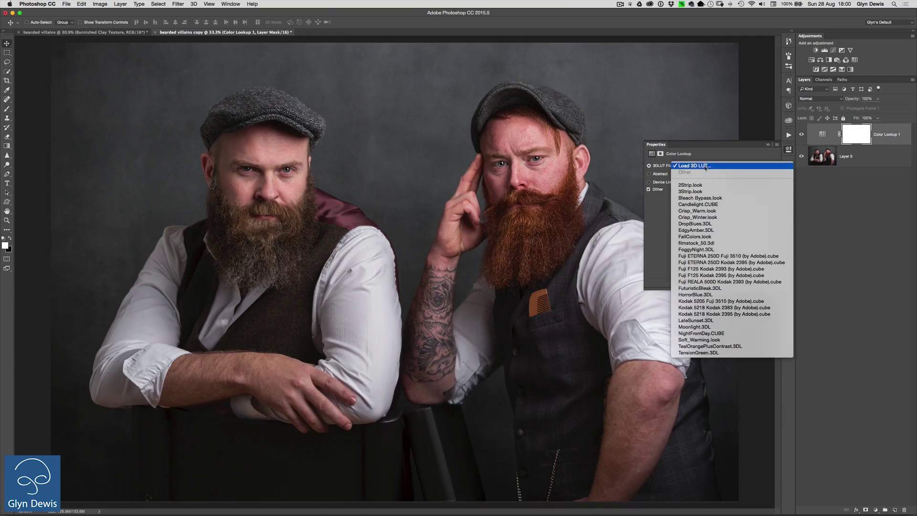
click(701, 217)
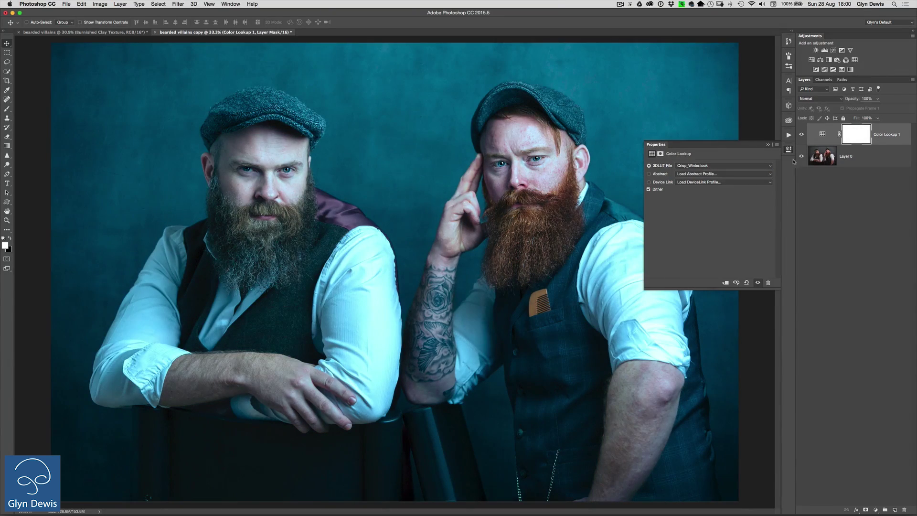
click(788, 150)
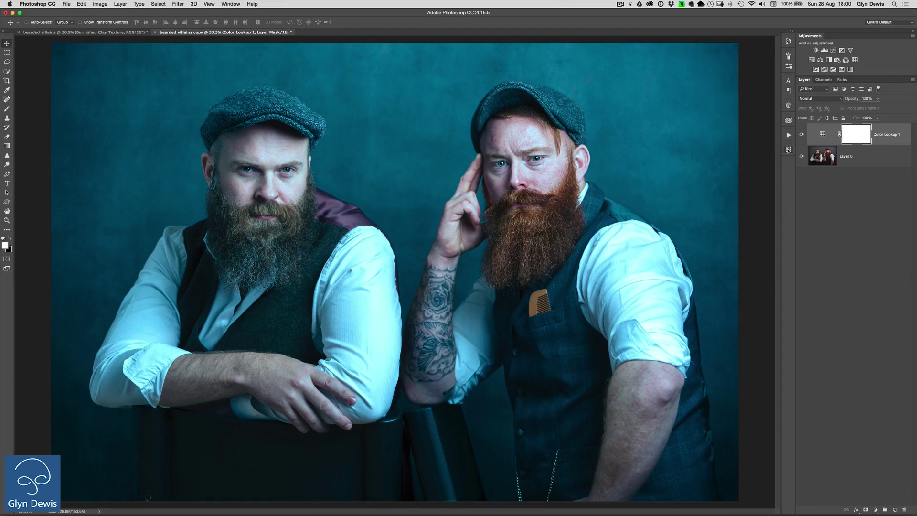
Step: Try to export Color Lookup Tables from the document with the unlocked base layer
click(66, 5)
mouse_move(95, 104)
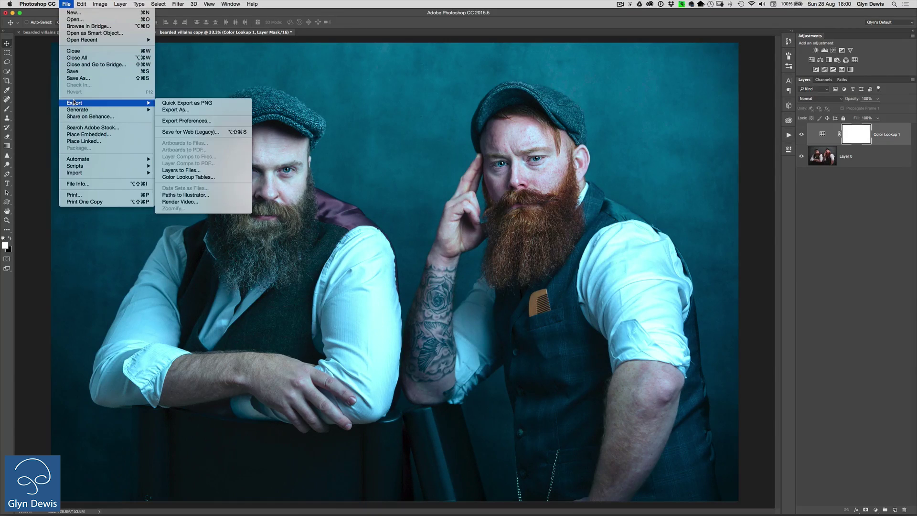
click(211, 177)
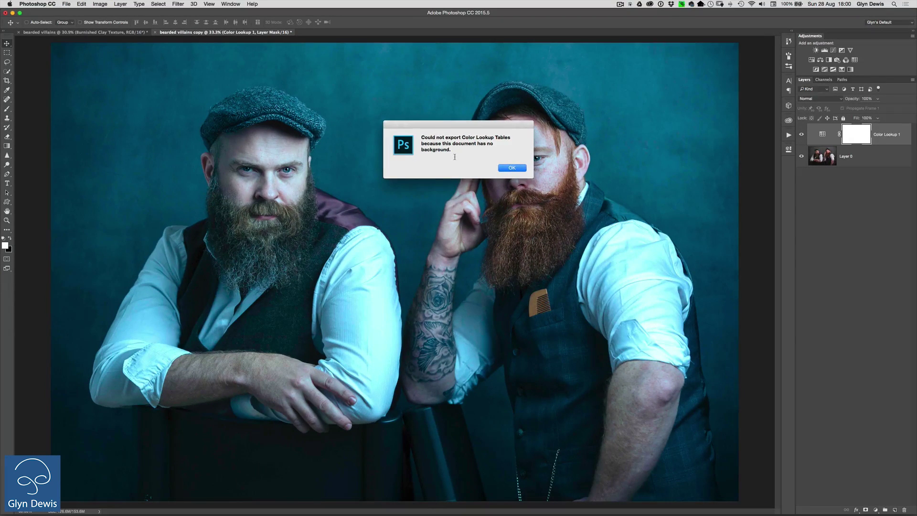
click(508, 169)
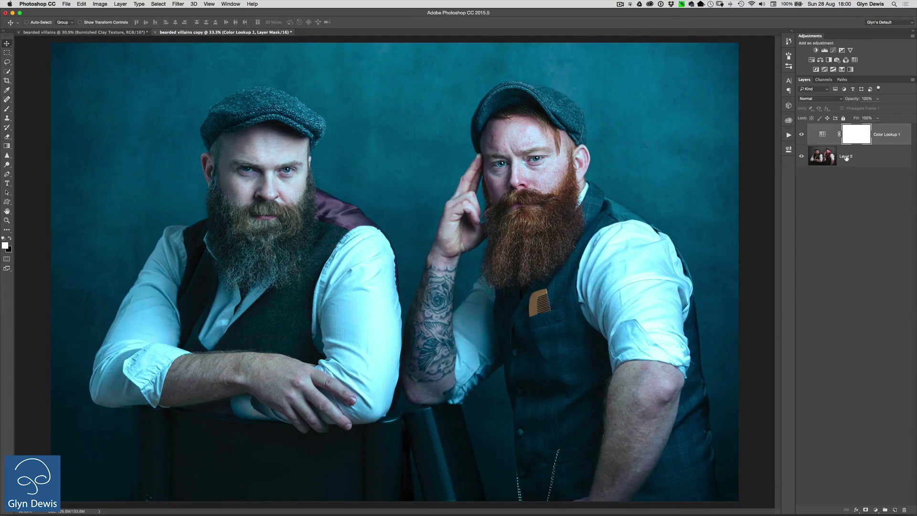
Step: Delete the Color Lookup adjustment layer and convert Layer 0 into a Background layer
key(Delete)
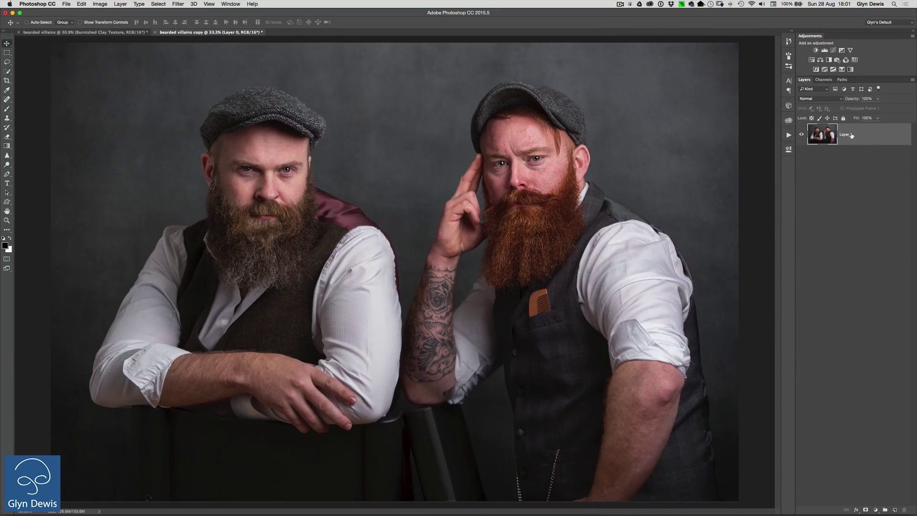
click(121, 4)
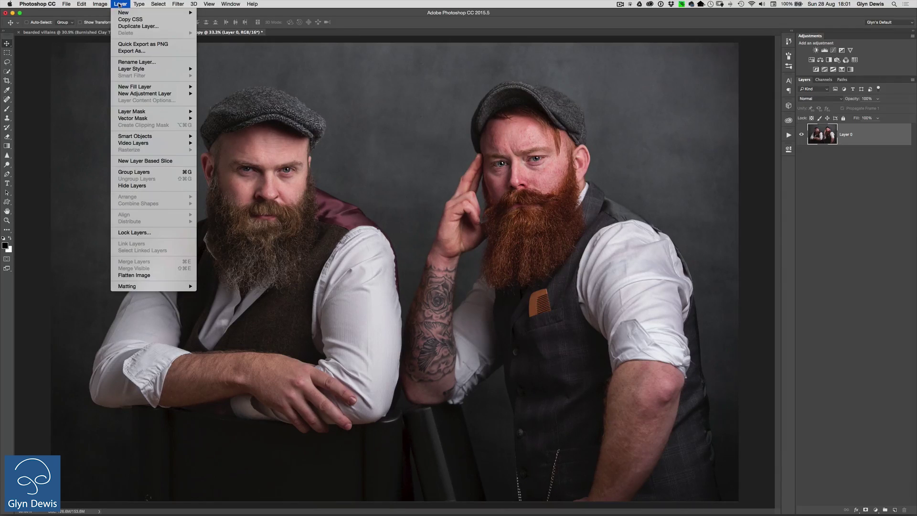
mouse_move(123, 13)
click(225, 20)
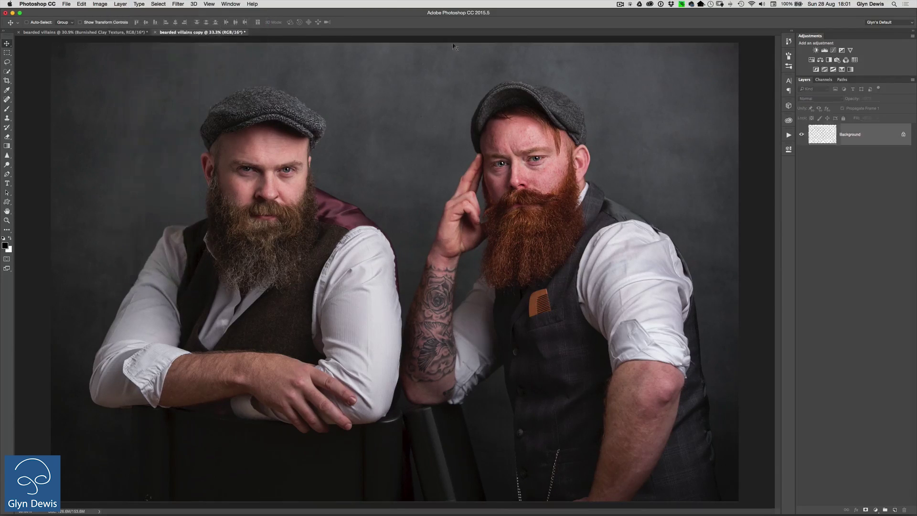
Step: Add a Color Lookup adjustment layer with the Crisp_Winter.look LUT and open the Color Lookup Tables export settings
click(855, 60)
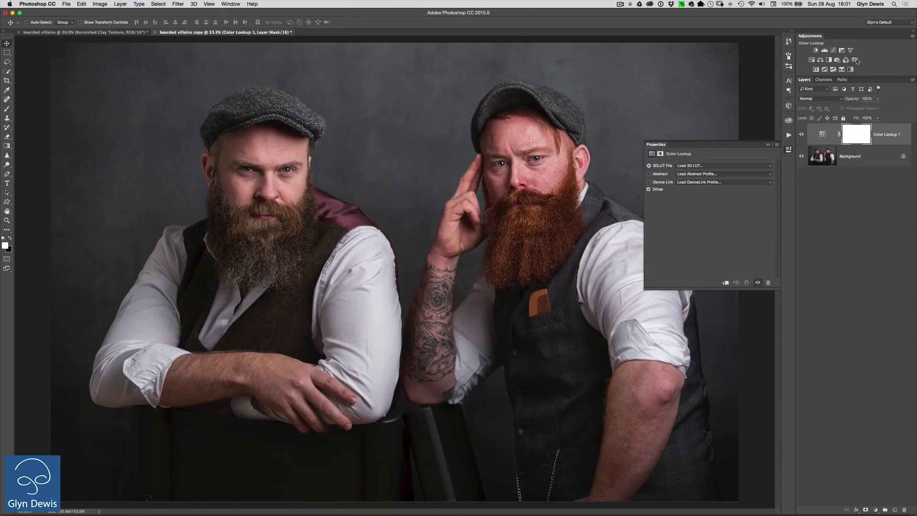
click(697, 165)
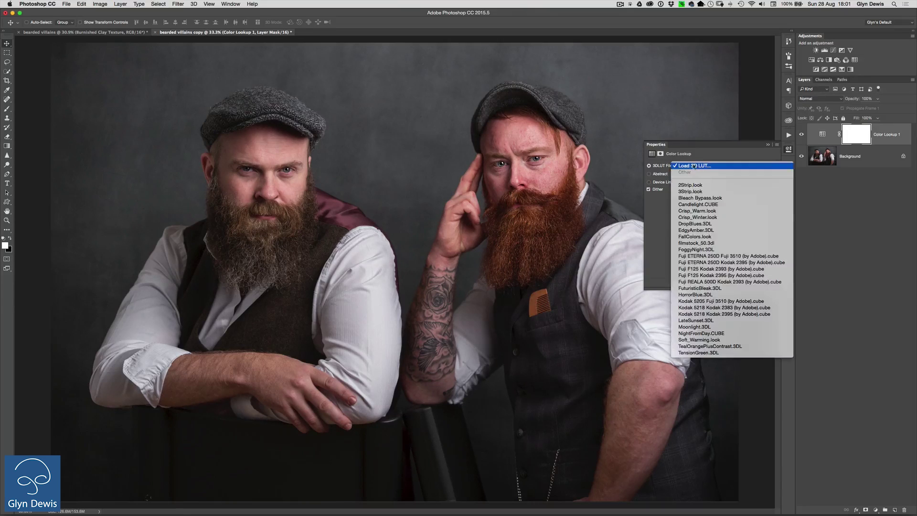
click(706, 218)
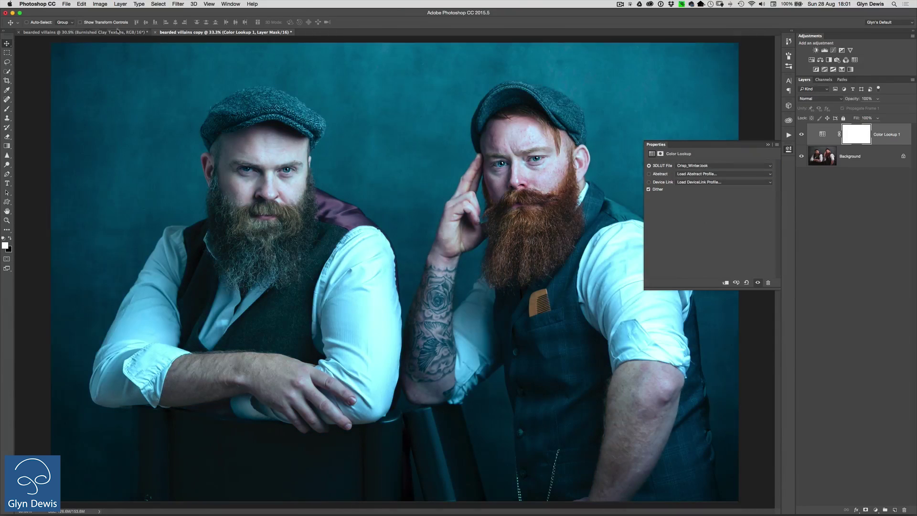
click(66, 4)
mouse_move(73, 103)
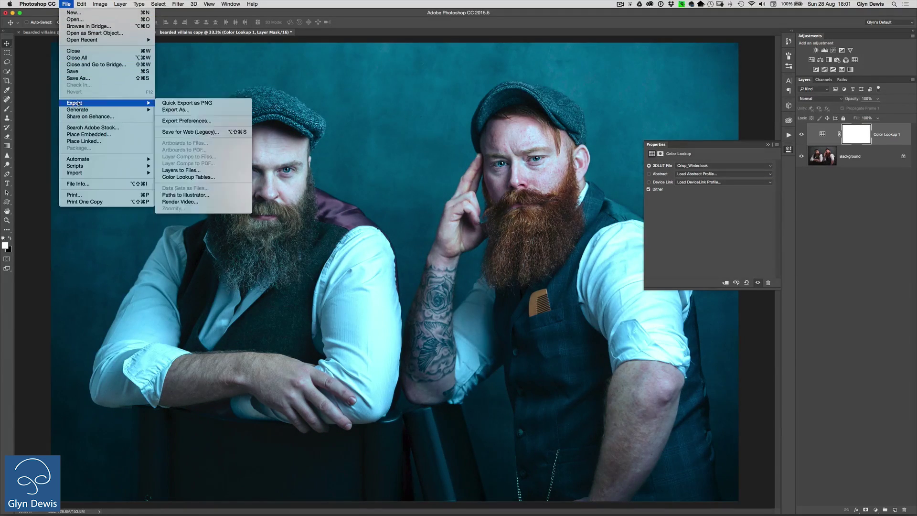
click(181, 178)
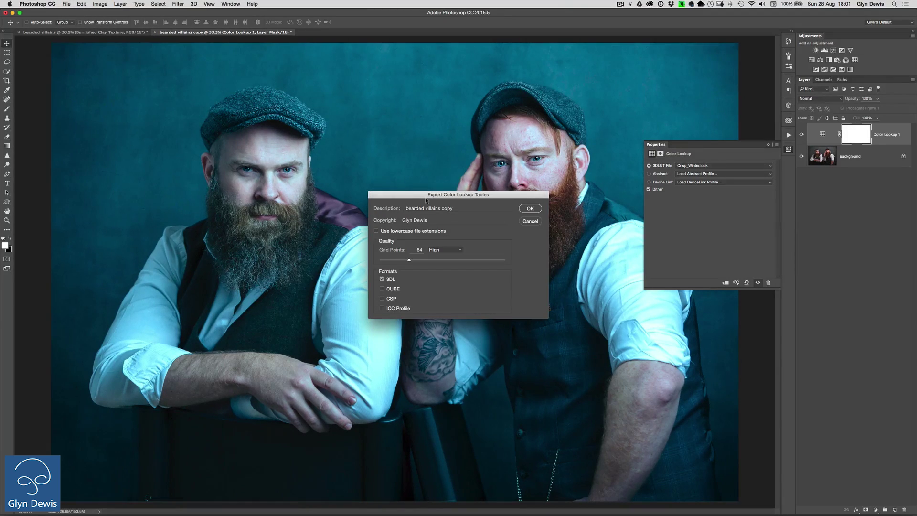
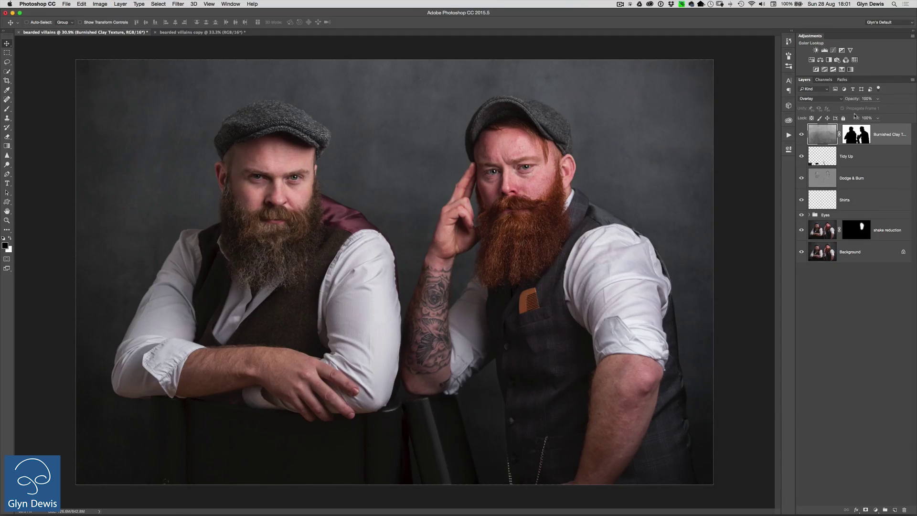
Step: Add a Color Lookup adjustment layer with the TensionGreen.3DL LUT above the Burnished Clay Texture layer and set its opacity to 40%
click(854, 60)
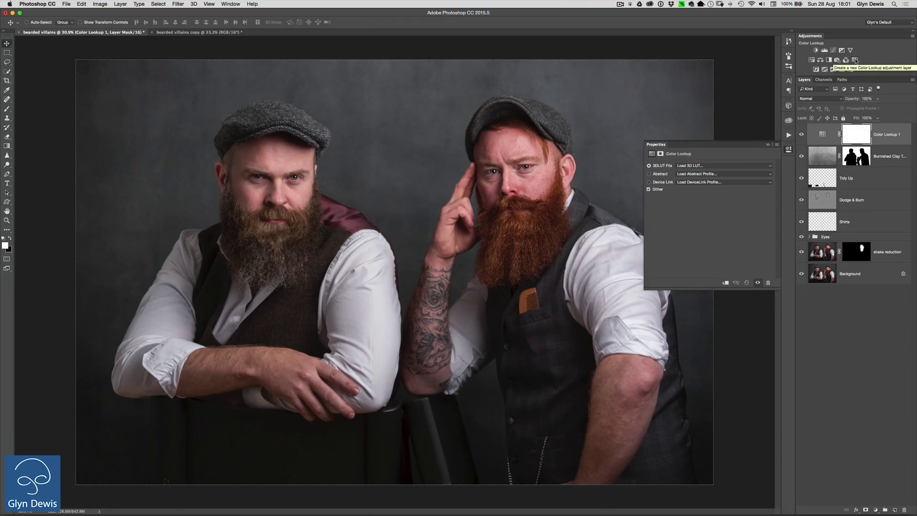
click(712, 165)
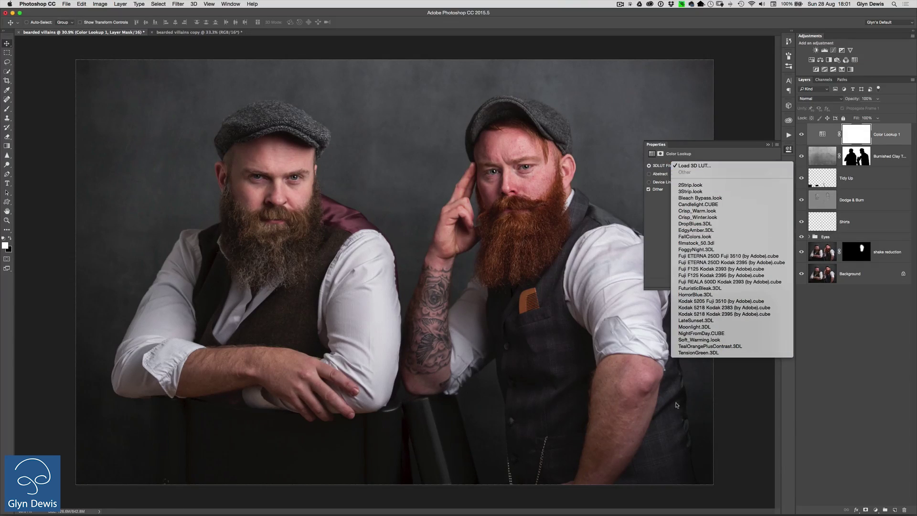
click(707, 354)
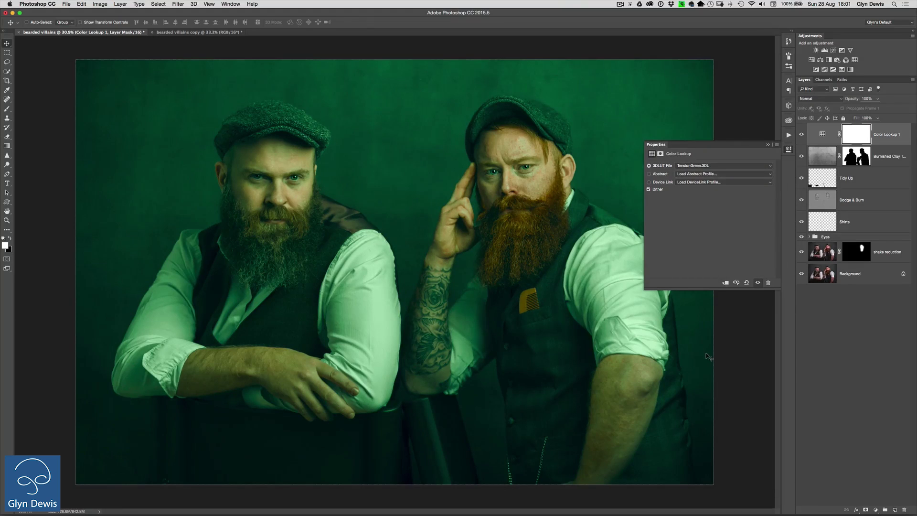
key(4)
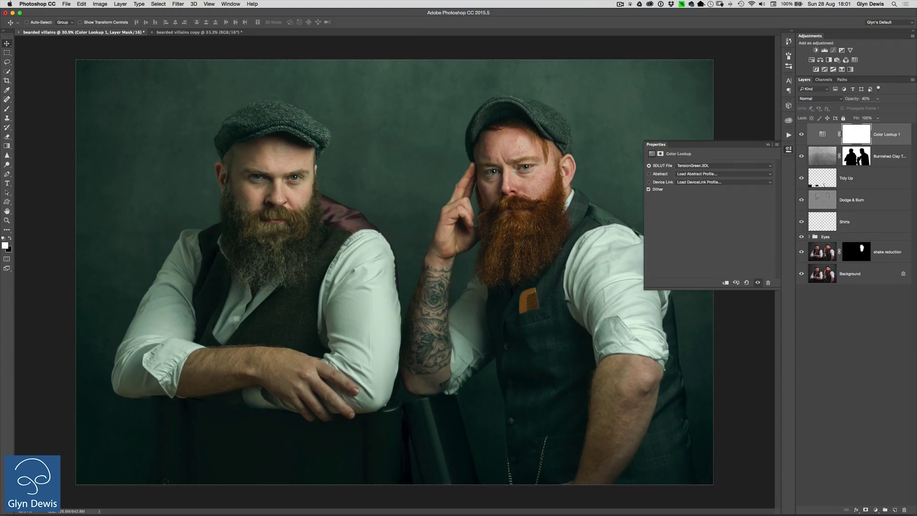
Step: Add a second Color Lookup adjustment layer with the EdgyAmber.3DL LUT and set its opacity to 15%
click(855, 60)
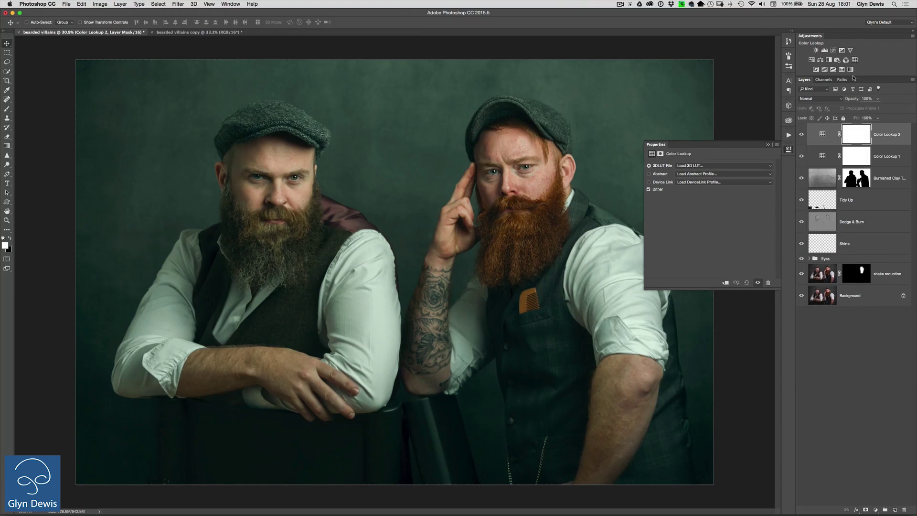
click(701, 166)
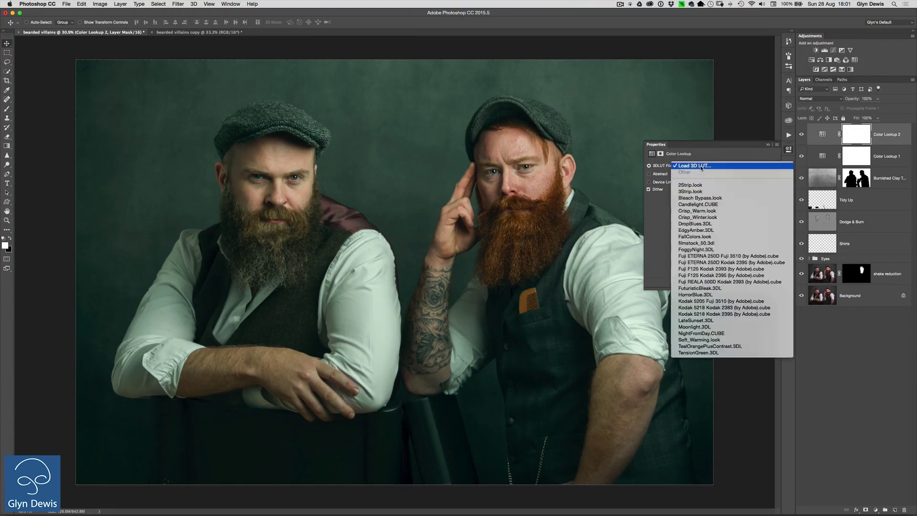
click(702, 230)
key(1)
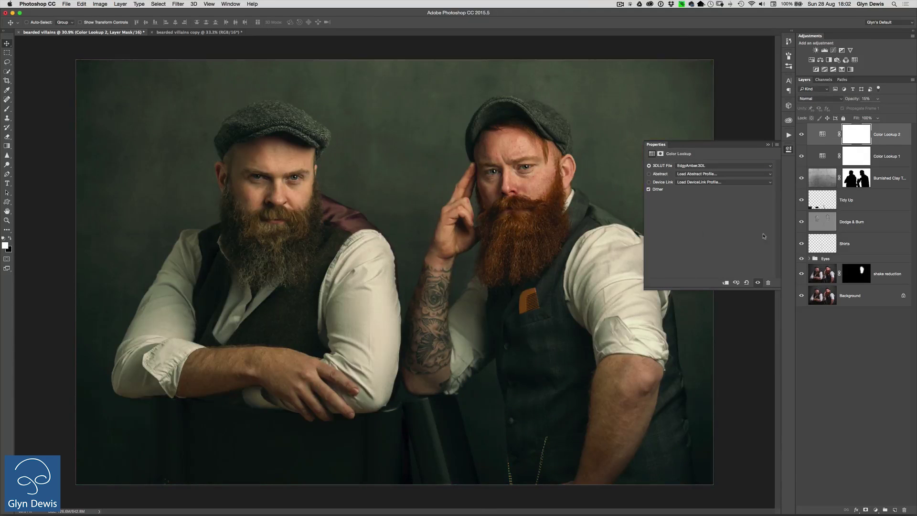
Step: Add a third Color Lookup adjustment layer with the Crisp_Warm.look LUT and set its opacity to 40%
click(855, 60)
click(723, 166)
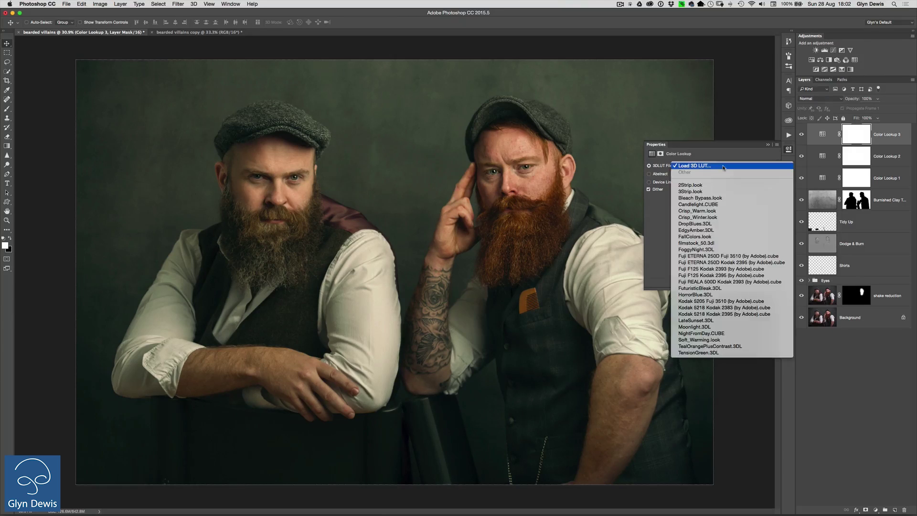
click(718, 211)
key(4)
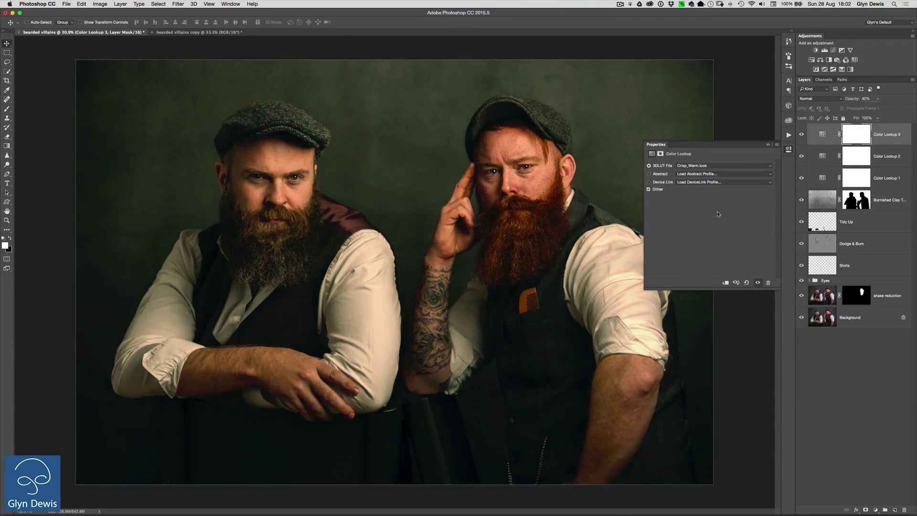
Step: Add a Curves adjustment layer that slightly raises the RGB black point and lowers the Blue channel's white point
click(833, 50)
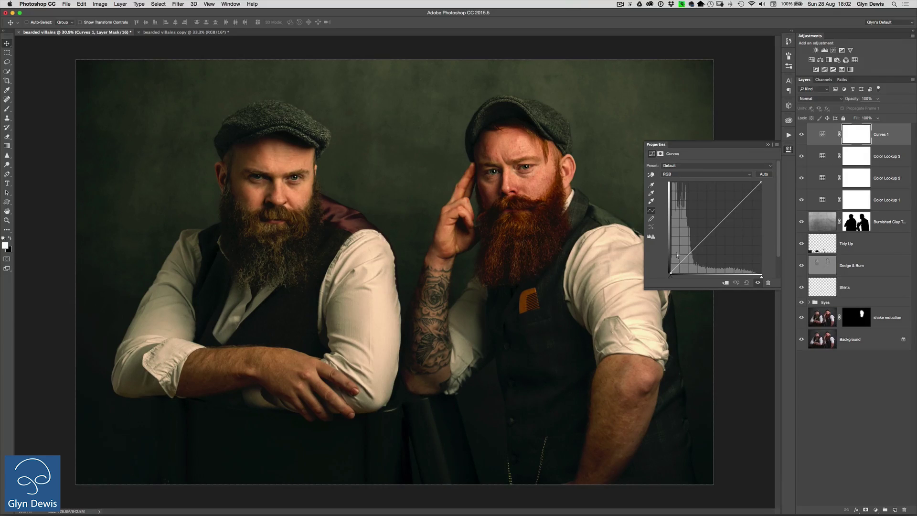
drag(671, 273, 667, 269)
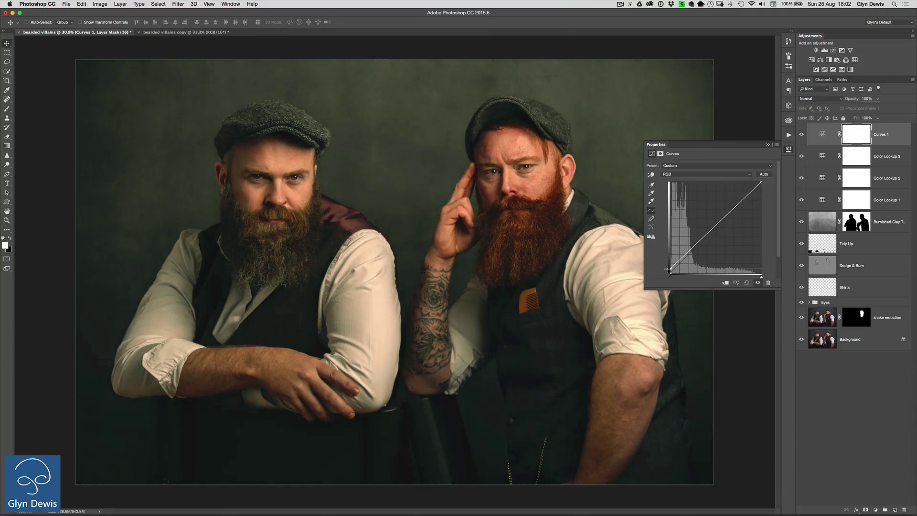
click(678, 175)
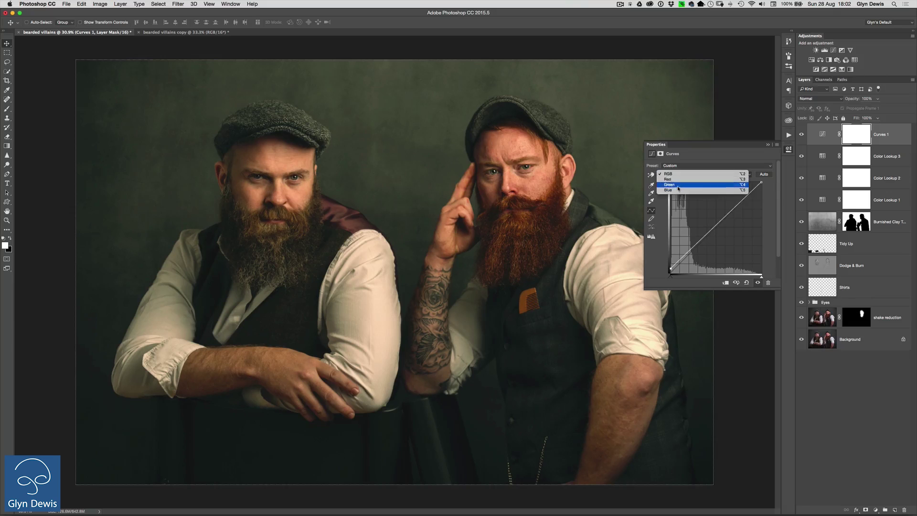
click(677, 191)
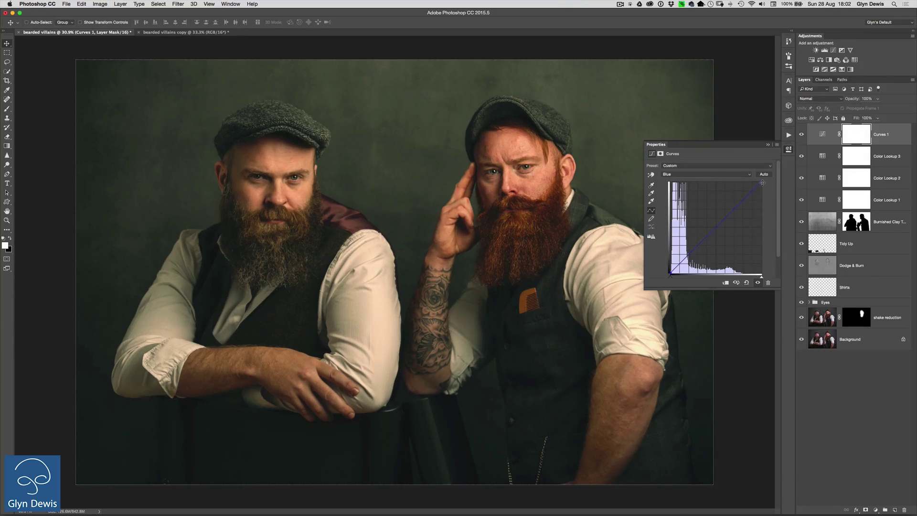
drag(762, 182, 763, 195)
click(858, 381)
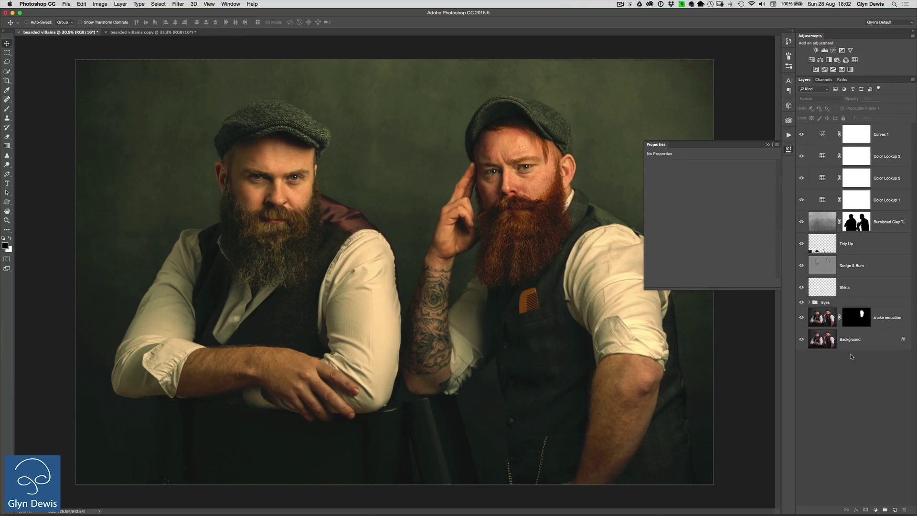
click(788, 148)
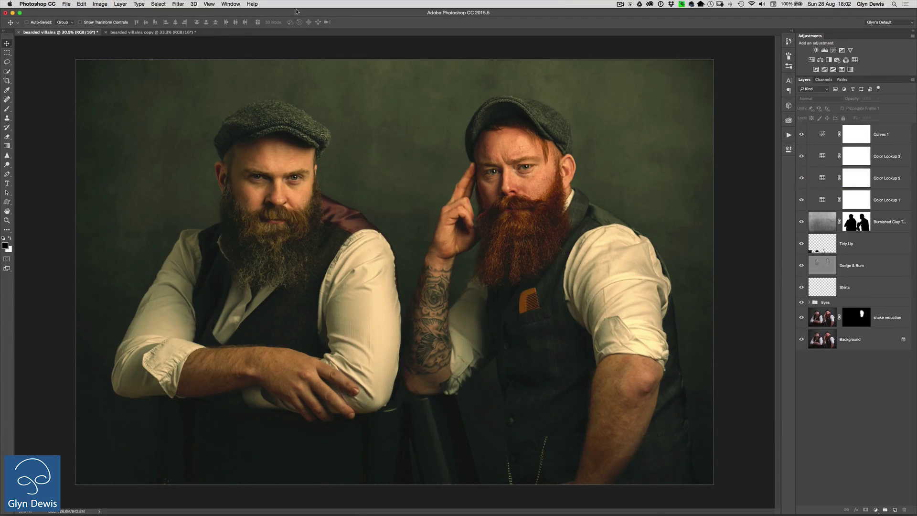
Step: Start a Color Lookup Tables export in 3DL format with 64 grid points at High quality
click(66, 5)
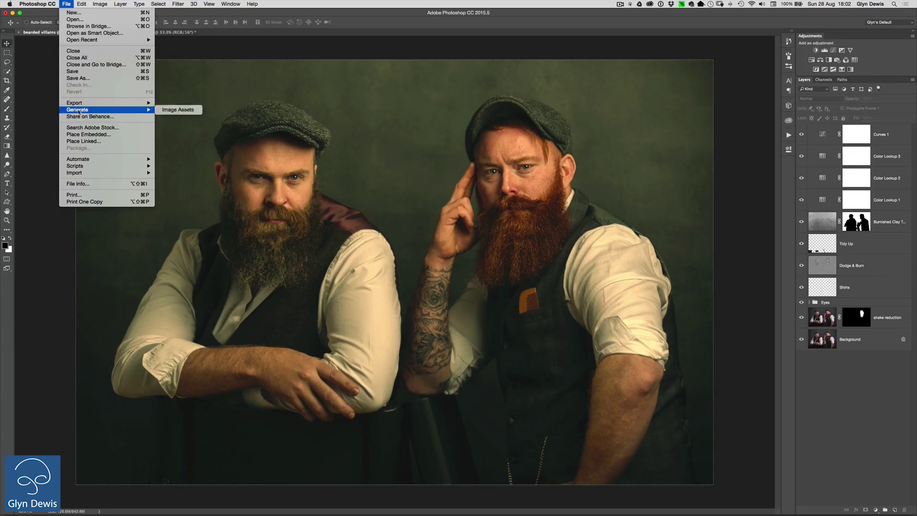
mouse_move(131, 109)
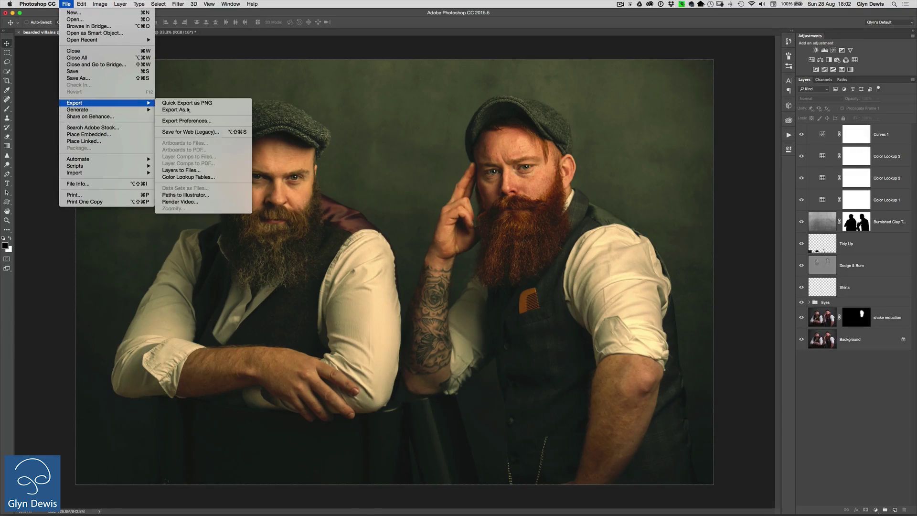
click(210, 176)
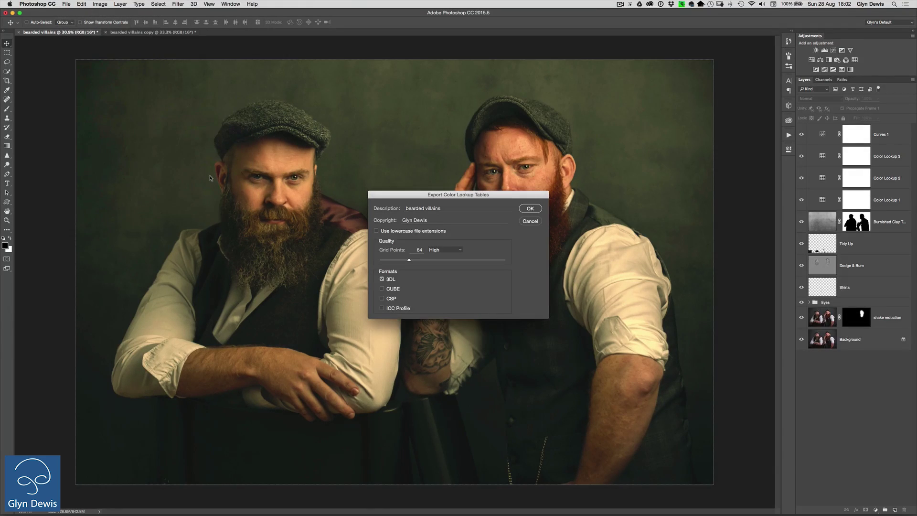
drag(407, 195, 395, 70)
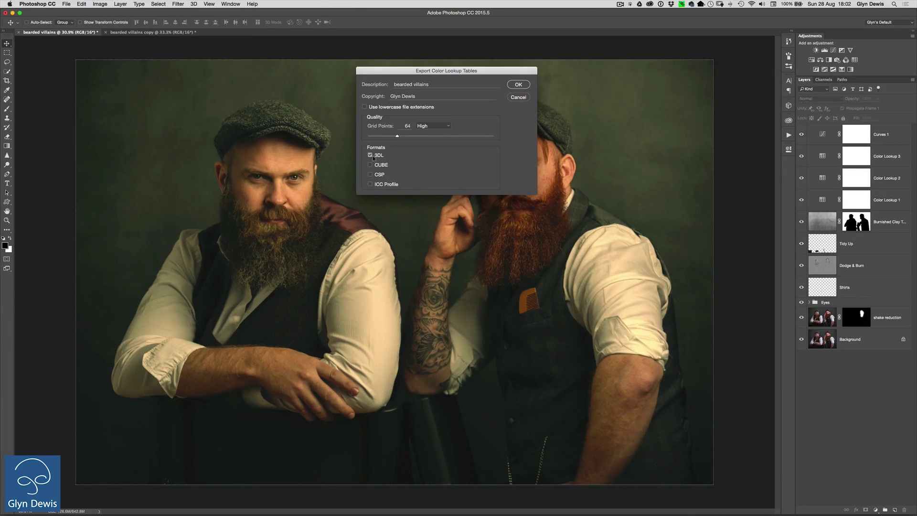
click(519, 84)
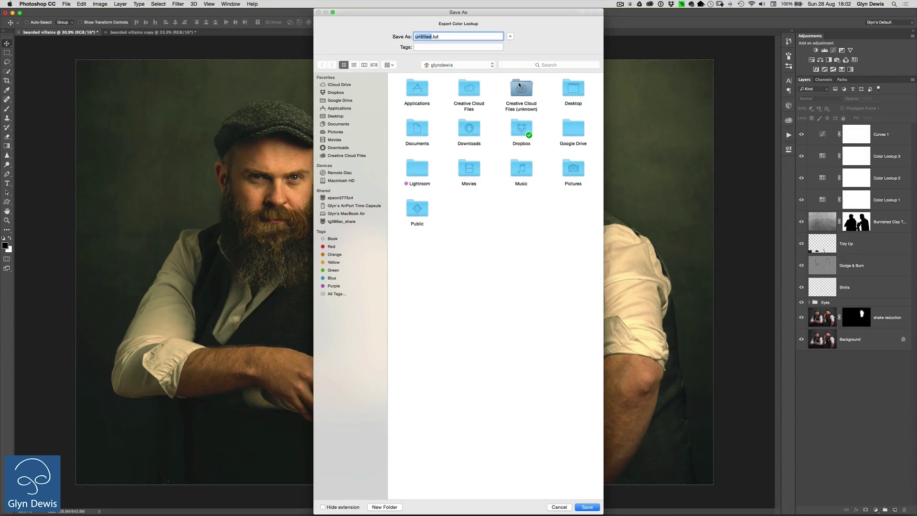
Step: Save the exported lookup table as bearded villains 2 in the LUT folder on the Desktop
text(bearded villains 2)
double_click(573, 87)
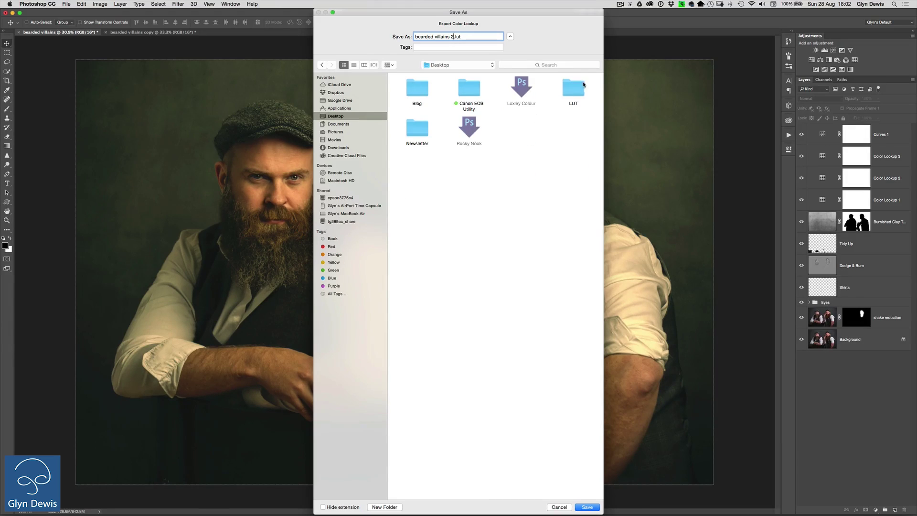
click(572, 87)
double_click(572, 88)
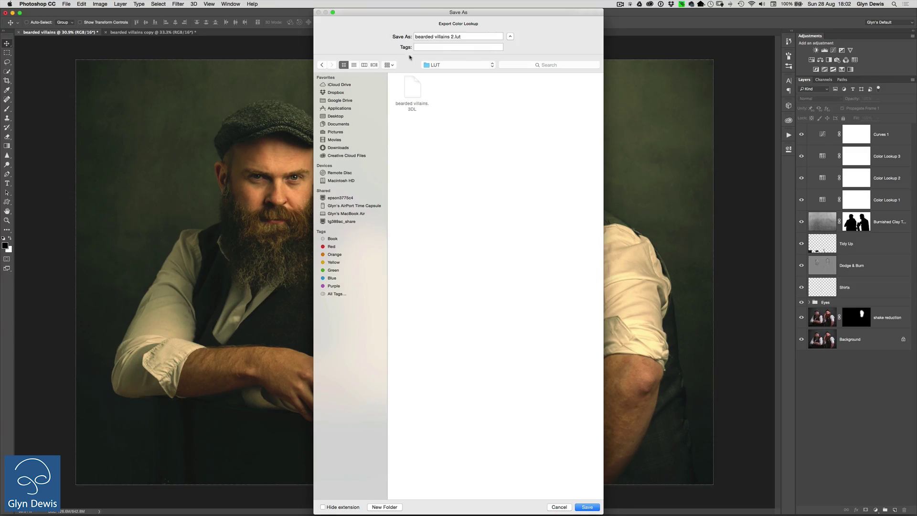
click(587, 507)
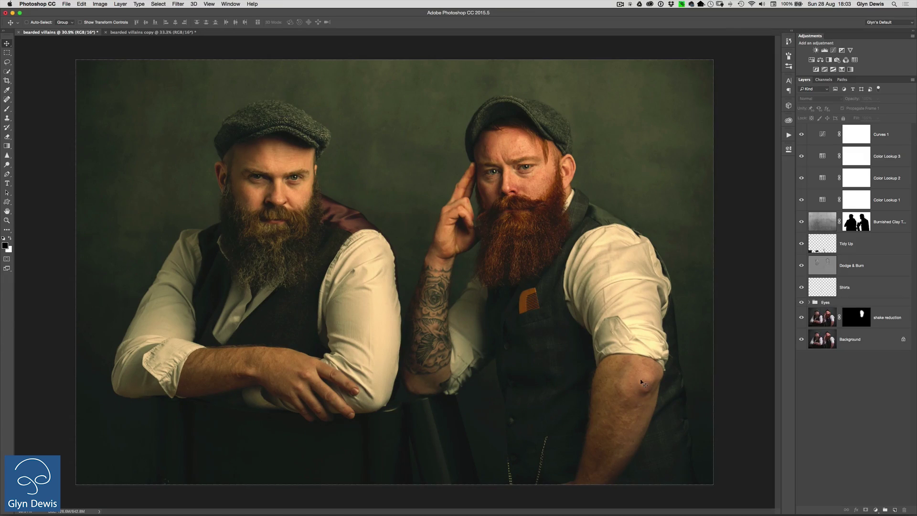
Step: Delete the Curves adjustment layer and the three Color Lookup layers beneath it
click(821, 135)
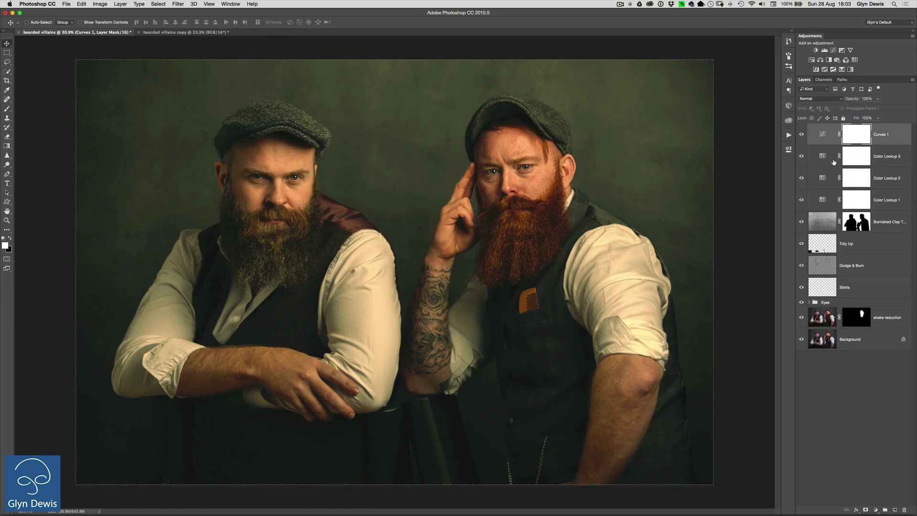
shift+click(822, 201)
key(BackSpace)
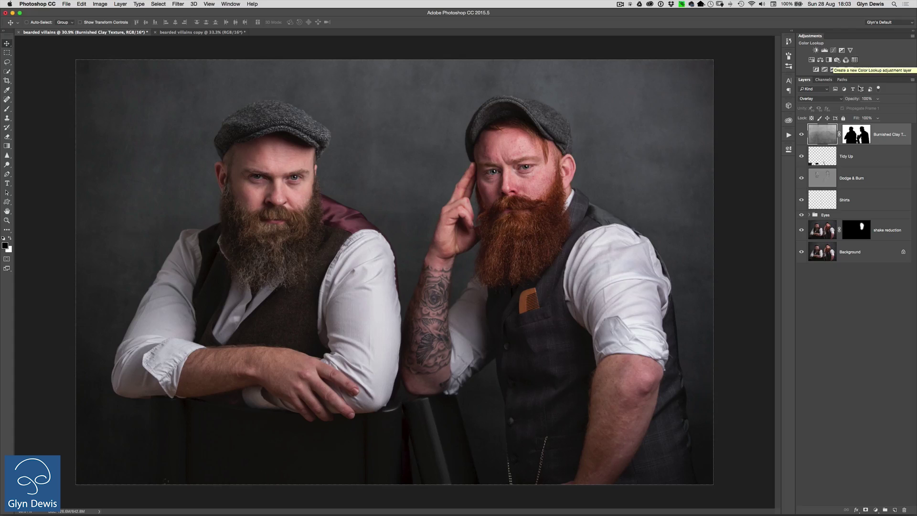
Step: Add a Color Lookup adjustment layer and load bearded villains 2.3DL from the LUT folder into it
click(854, 60)
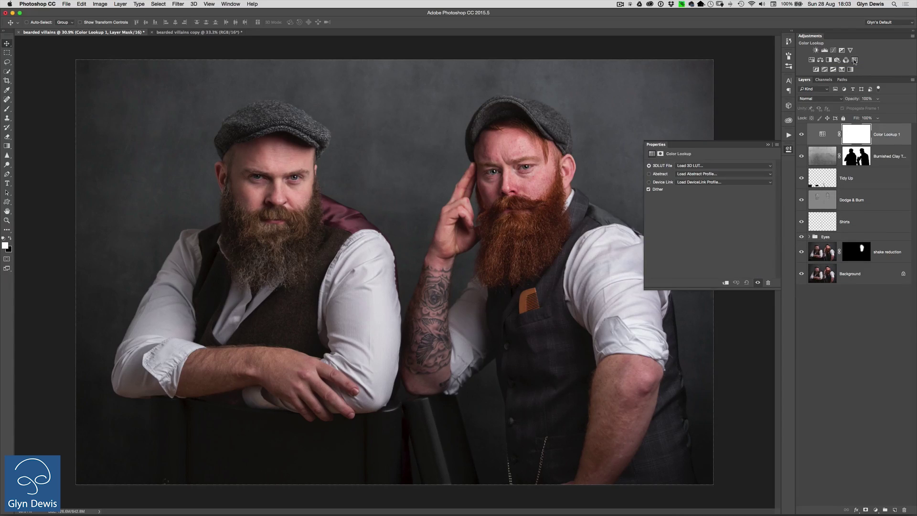
click(700, 167)
click(697, 166)
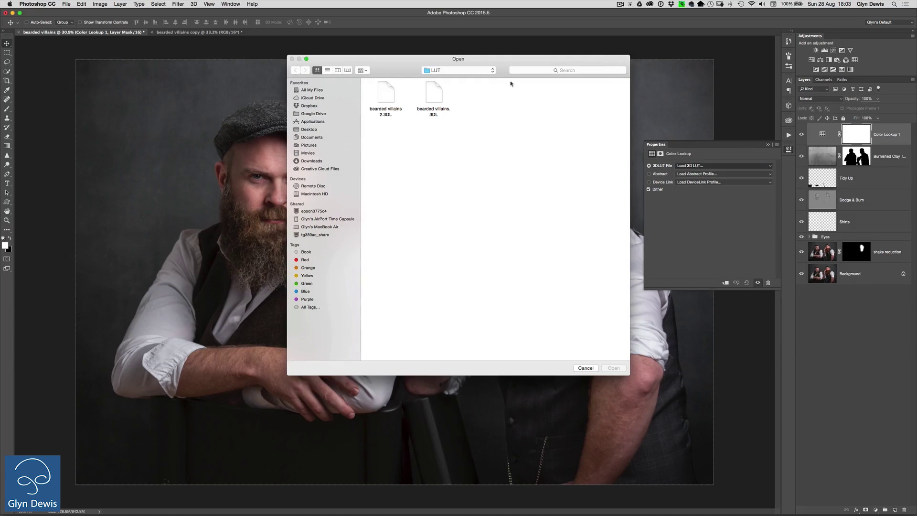
click(385, 93)
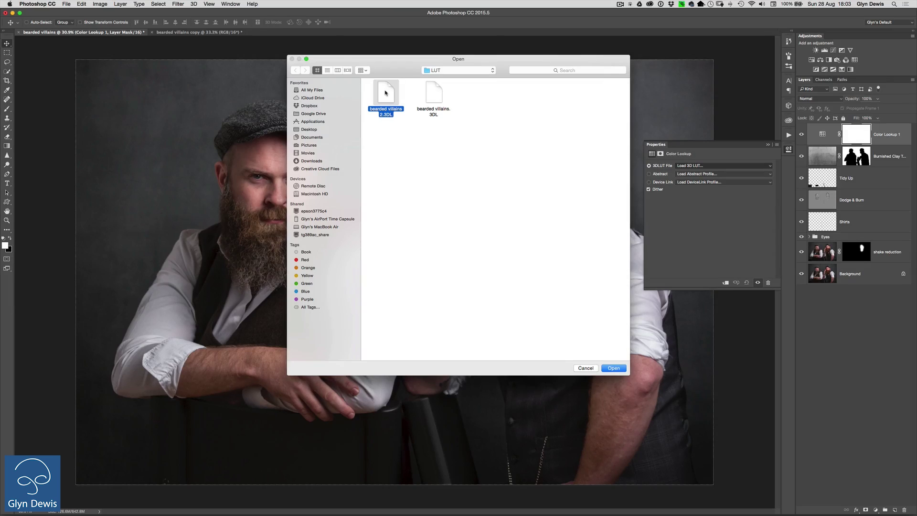
click(615, 370)
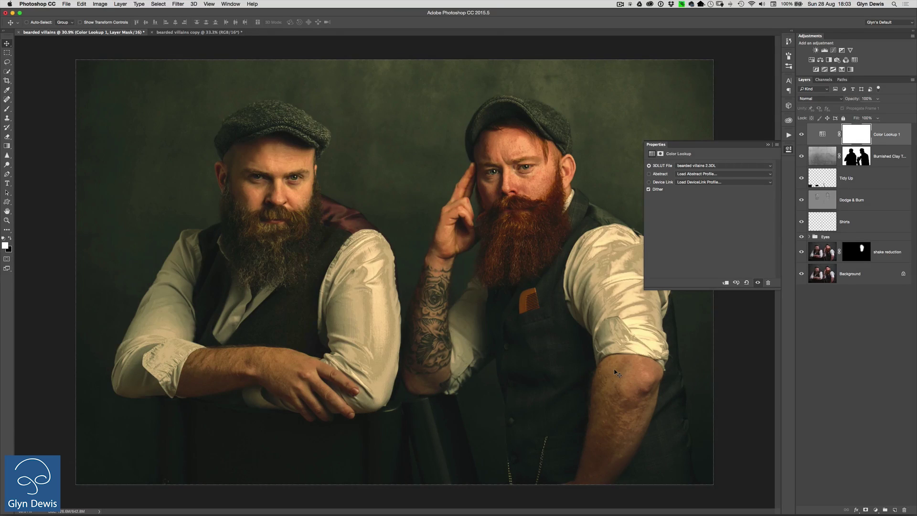
click(789, 149)
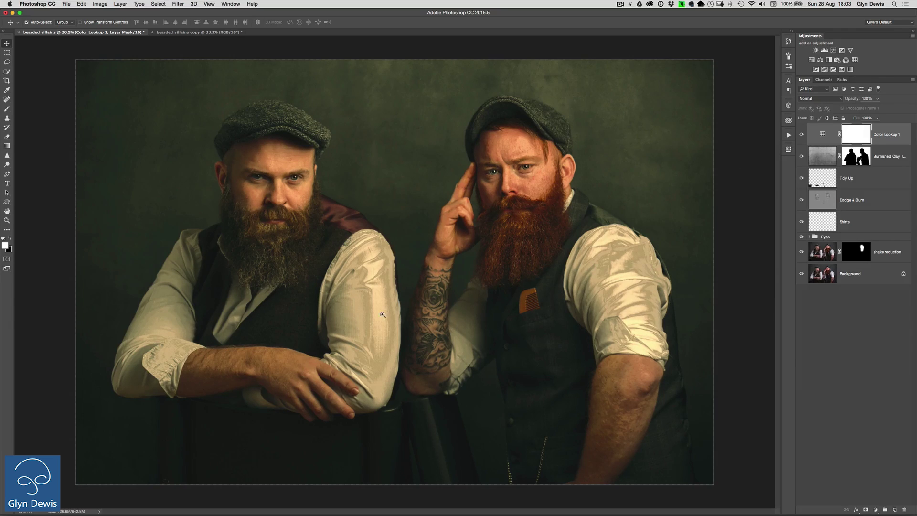
Step: Examine the loaded LUT's effect on the white shirt sleeves up close, and delete the Color Lookup layer
super+click(383, 314)
super+click(429, 330)
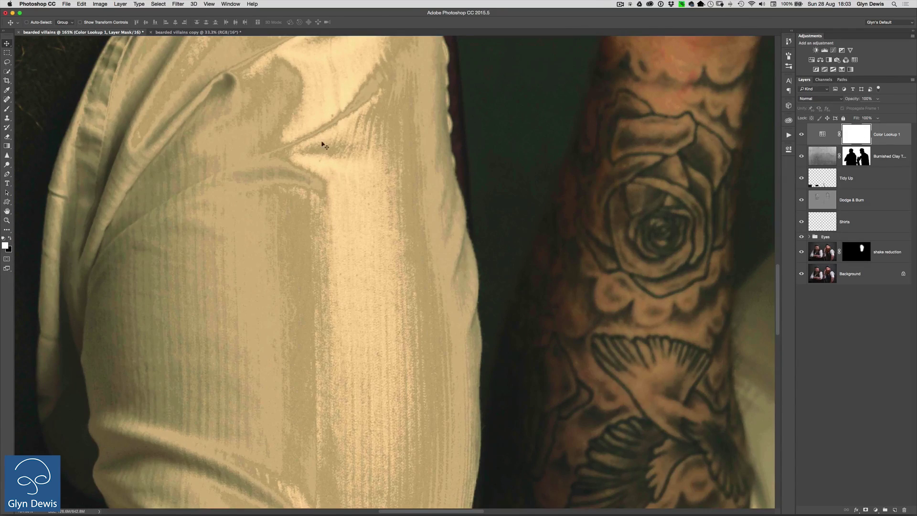
alt+super+click(432, 262)
alt+super+click(431, 262)
drag(587, 256, 253, 268)
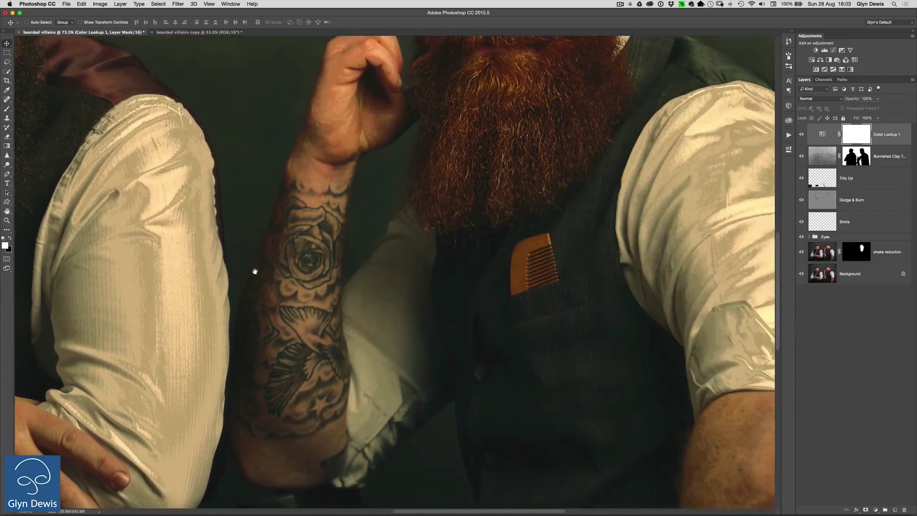
scroll(503, 313, left, 15)
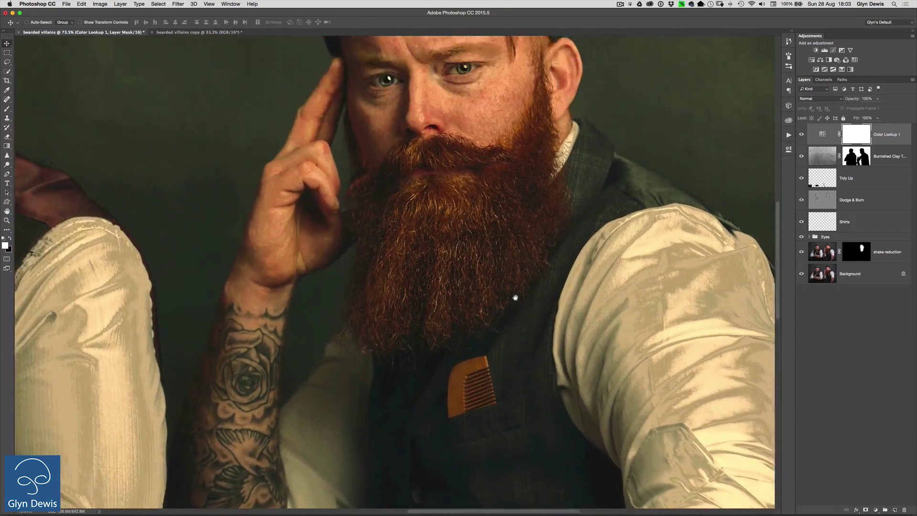
scroll(333, 218, left, 5)
scroll(430, 242, down, 5)
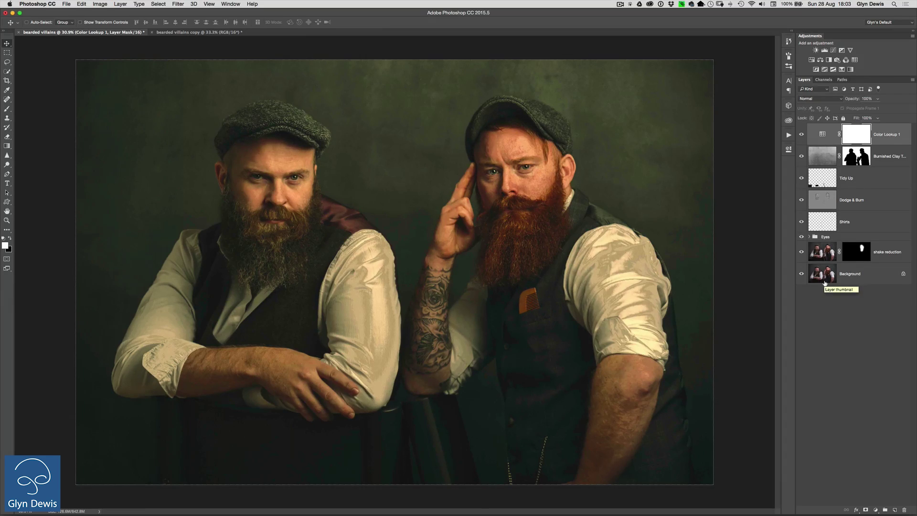
key(BackSpace)
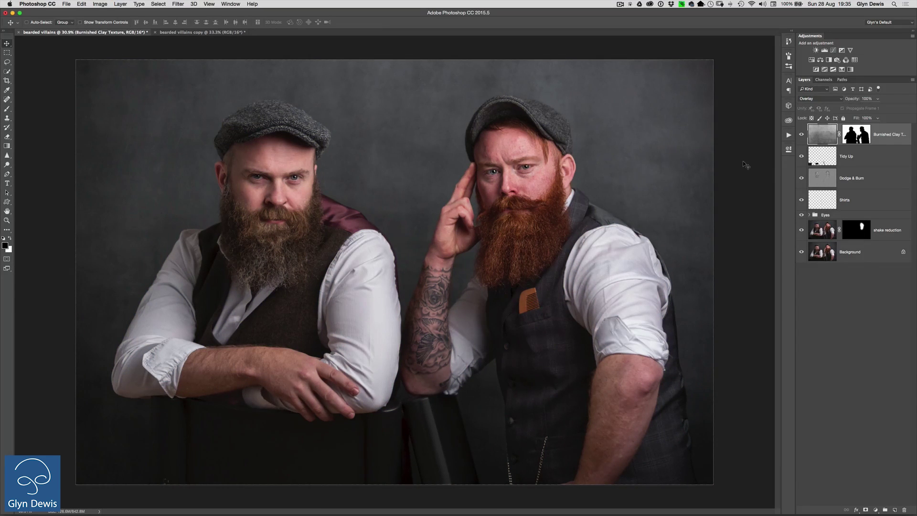
Step: Add a Color Lookup adjustment layer above the texture layer and load bearded villains.3DL from the LUT folder into it
click(854, 60)
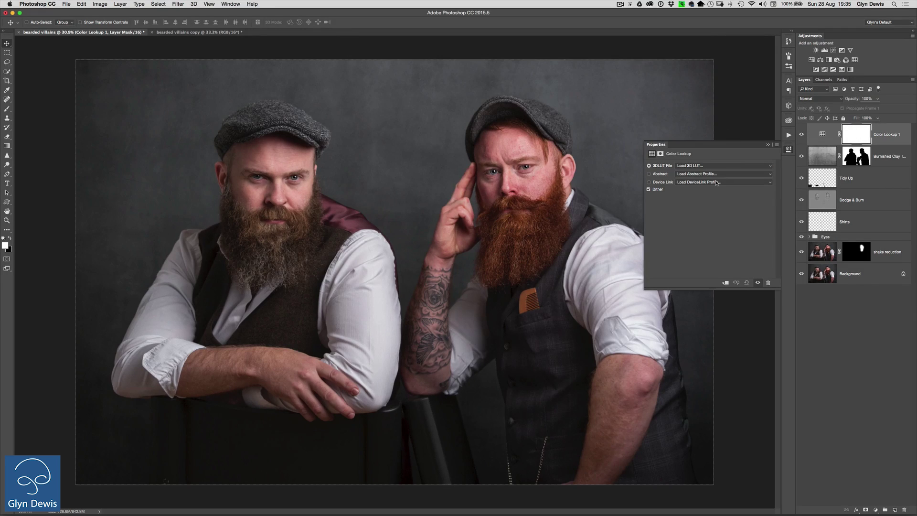
click(707, 166)
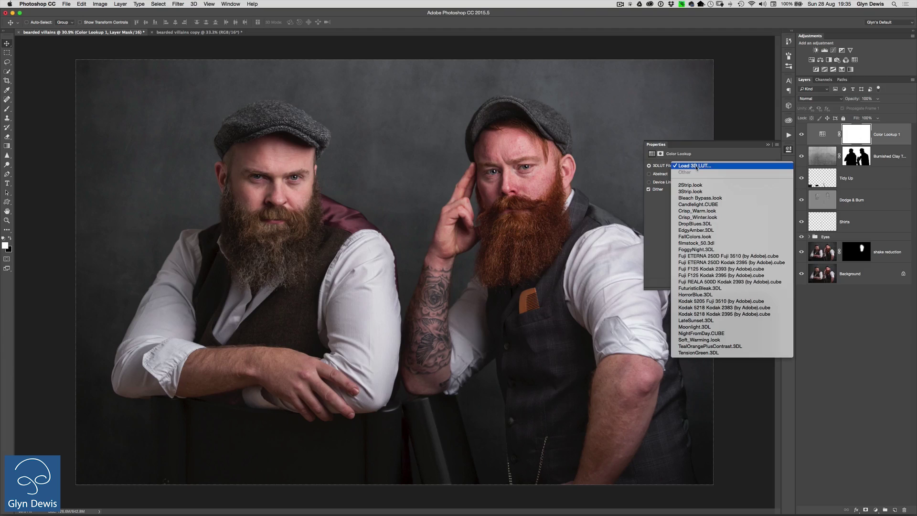
click(699, 165)
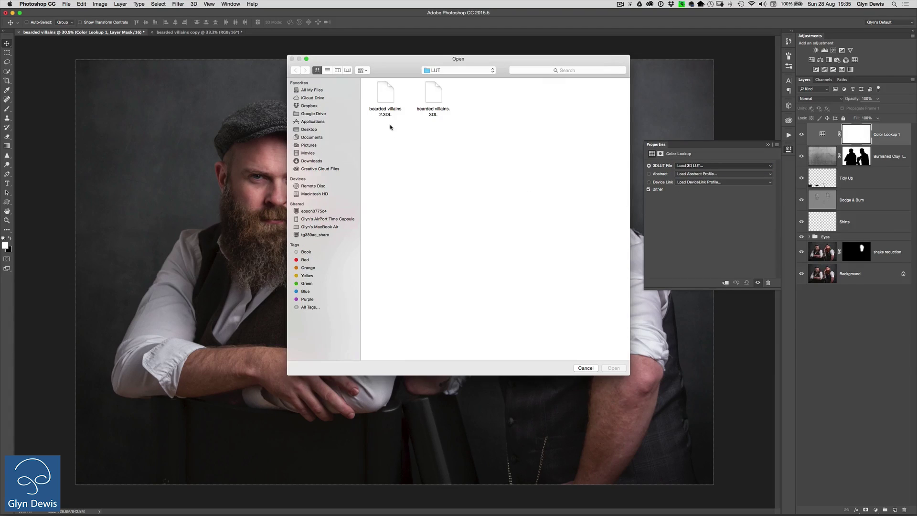
click(434, 92)
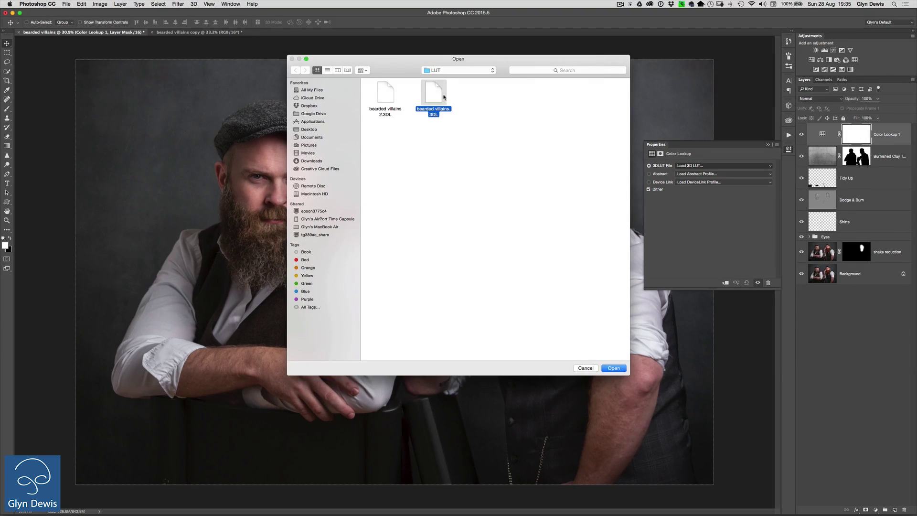
click(614, 368)
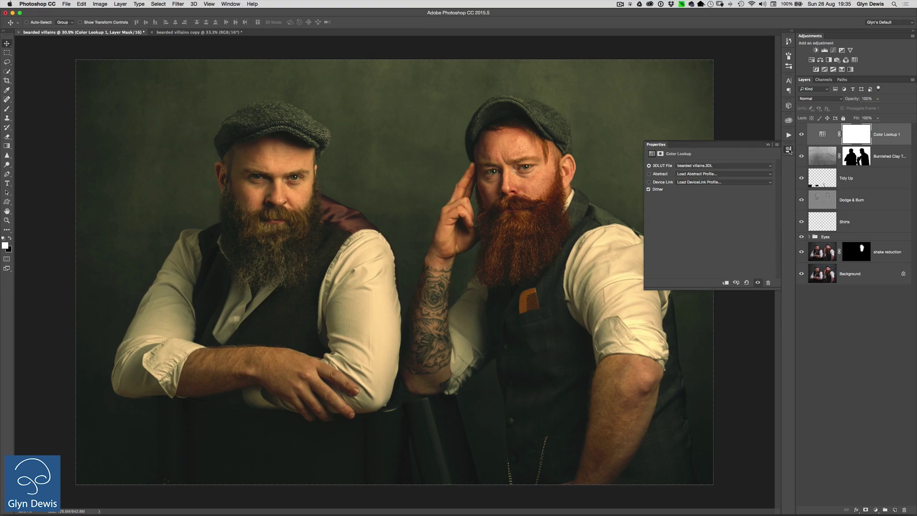
click(789, 149)
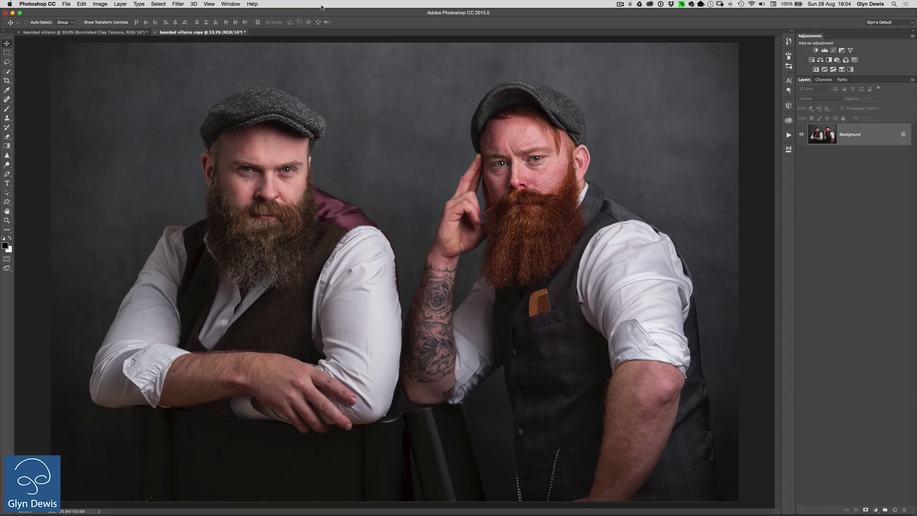
click(179, 4)
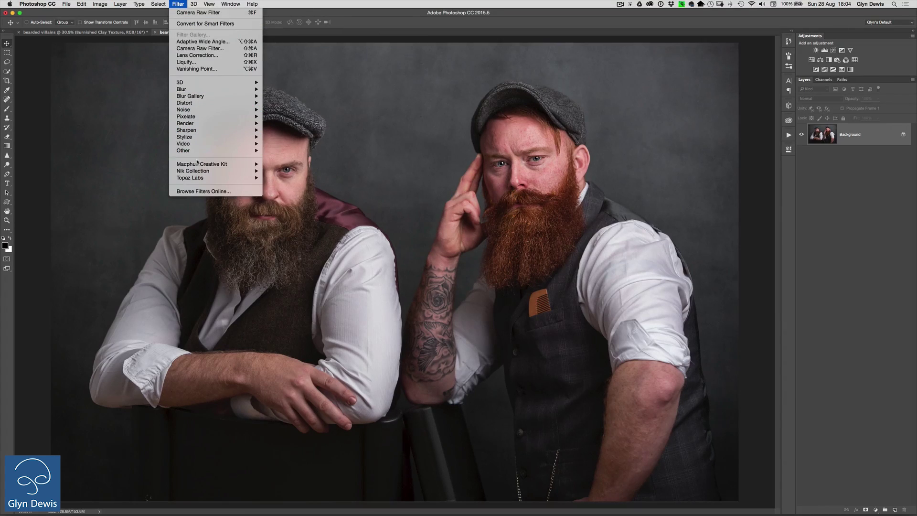
mouse_move(195, 173)
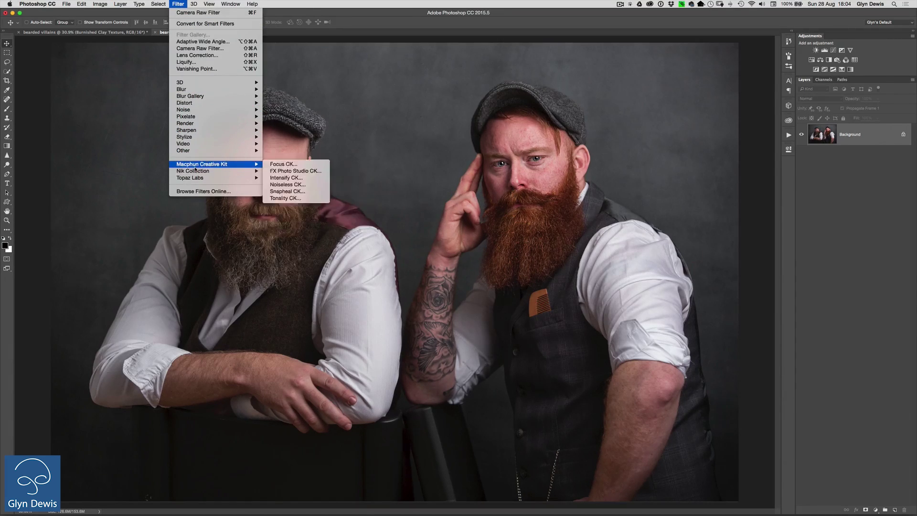
click(863, 220)
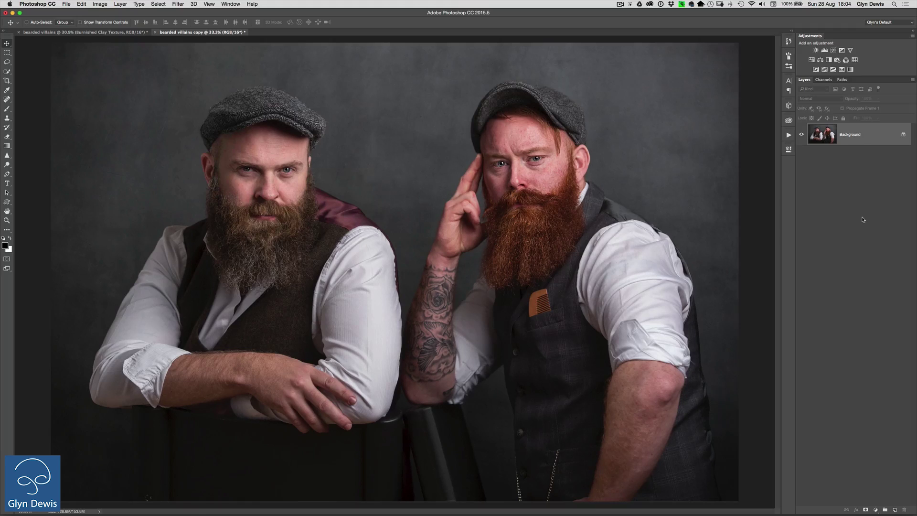